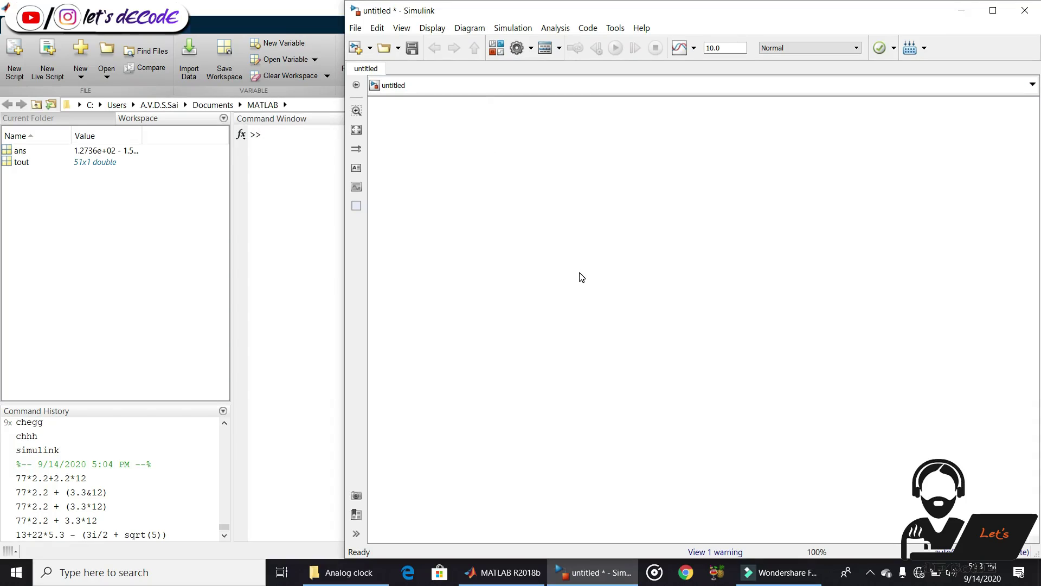
- Add a Step block from the Sources library and a Scope block from Sinks to the model and connect them
{"action": "left_click", "coordinate": [497, 53]}
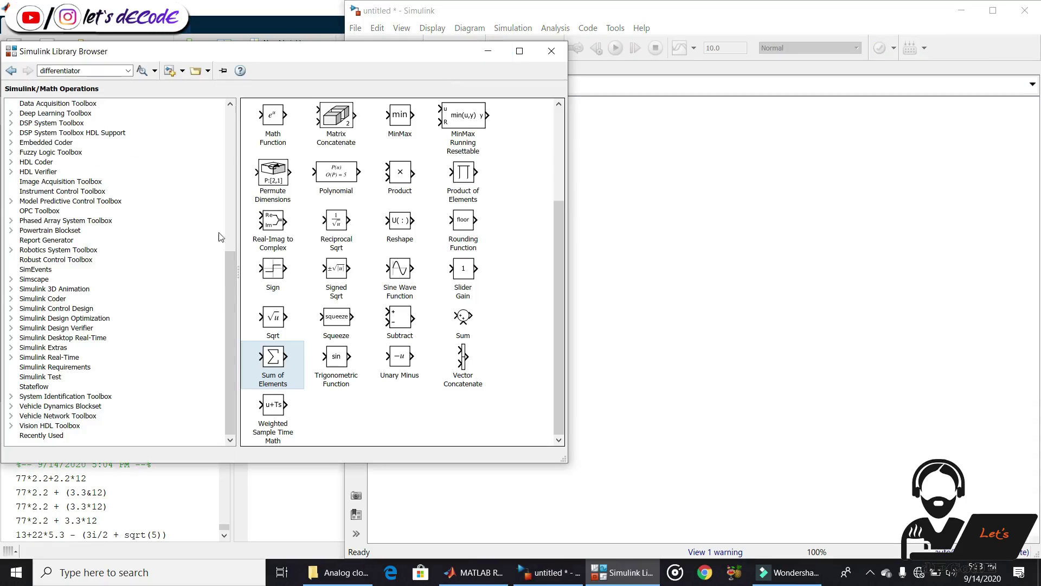
{"action": "scroll", "coordinate": [499, 376], "scroll_direction": "down", "scroll_amount": 3}
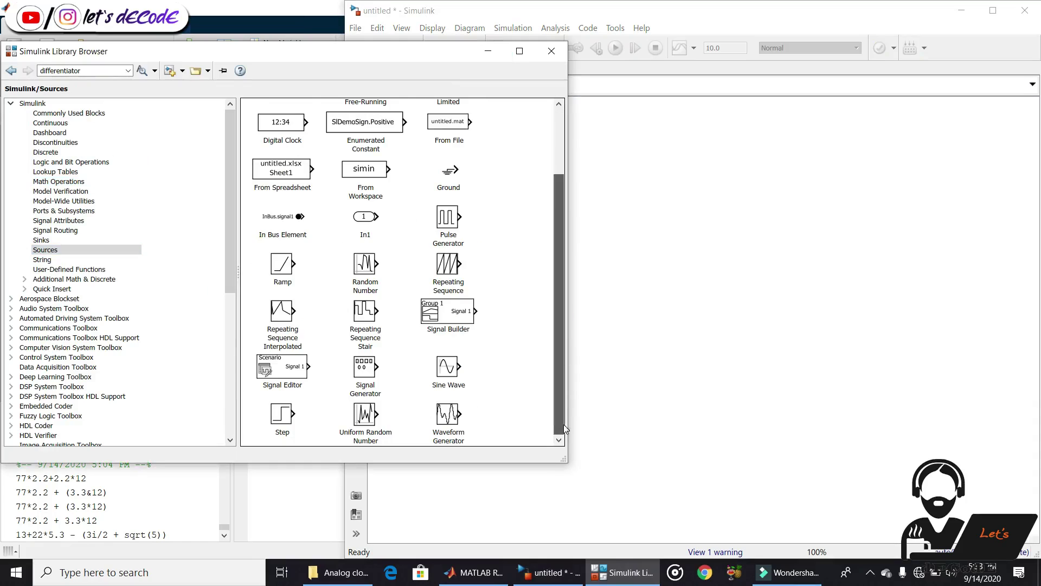
{"action": "left_click_drag", "start_coordinate": [282, 416], "coordinate": [592, 267]}
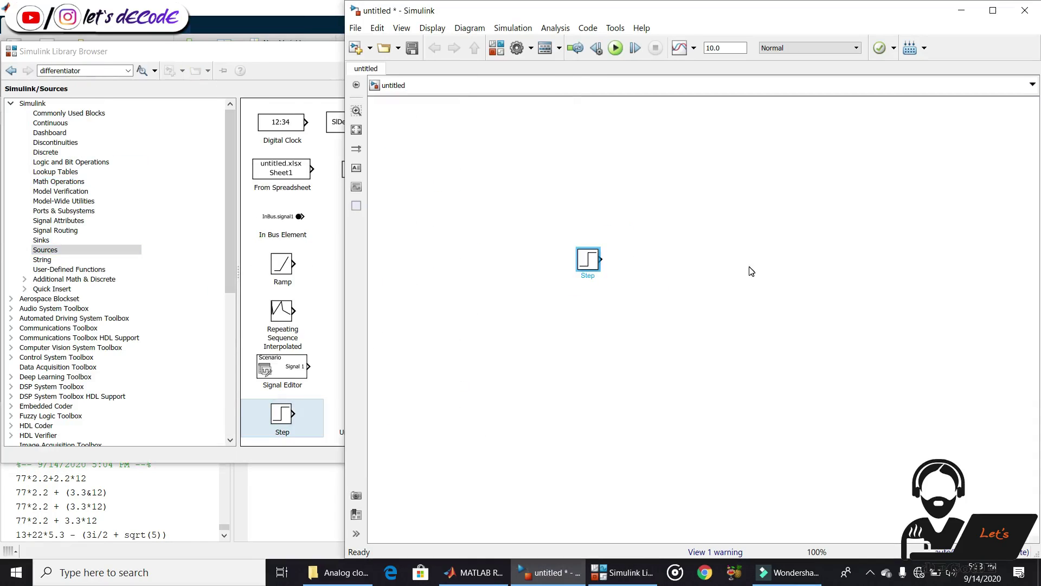
{"action": "left_click", "coordinate": [40, 240]}
{"action": "left_click_drag", "start_coordinate": [275, 162], "coordinate": [776, 259]}
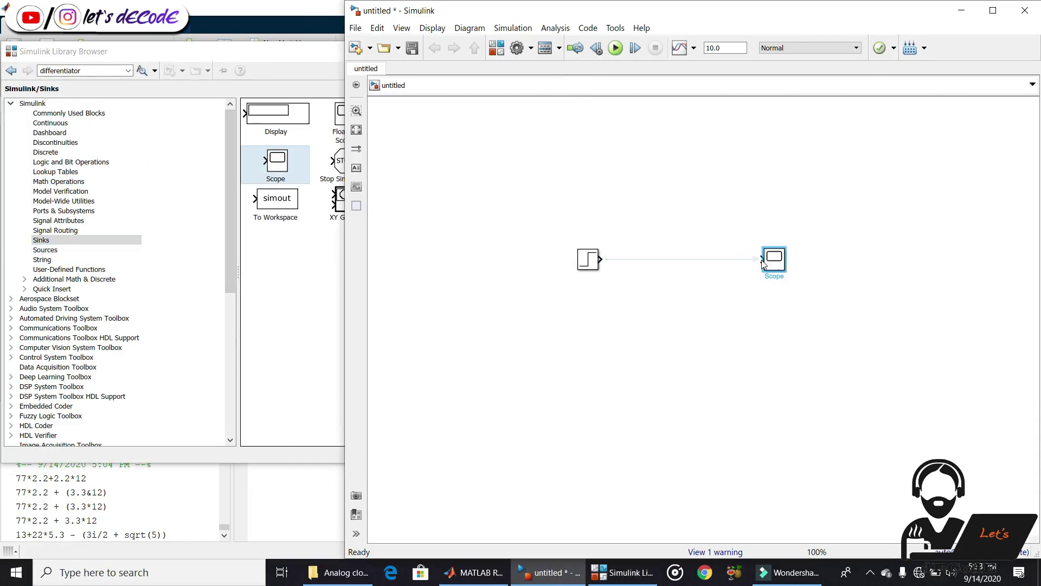
- Run the simulation with the Step block's default parameters and examine its waveform in the Scope
{"action": "double_click", "coordinate": [590, 261]}
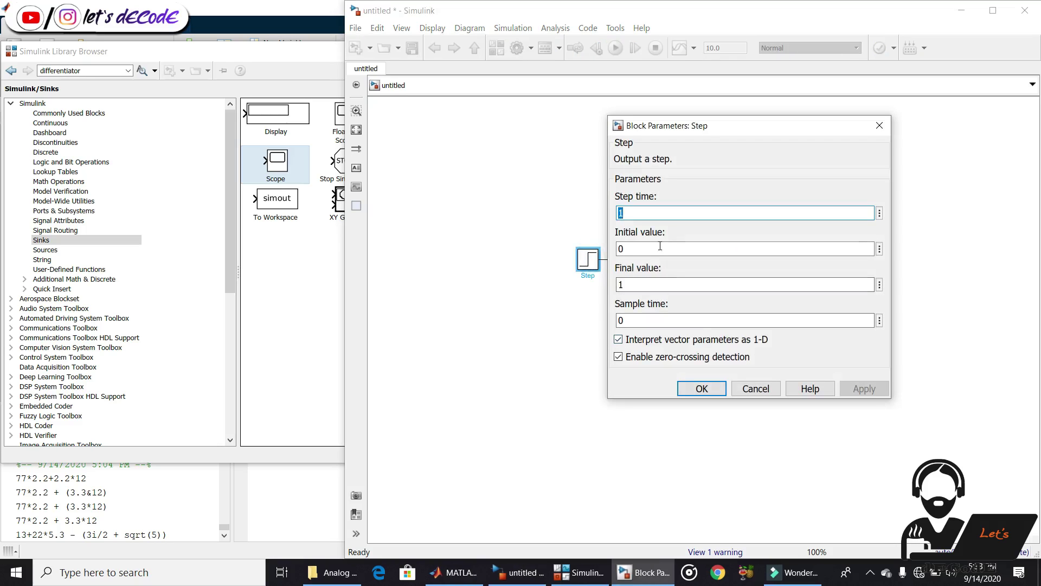
{"action": "left_click", "coordinate": [700, 389]}
{"action": "left_click", "coordinate": [615, 48]}
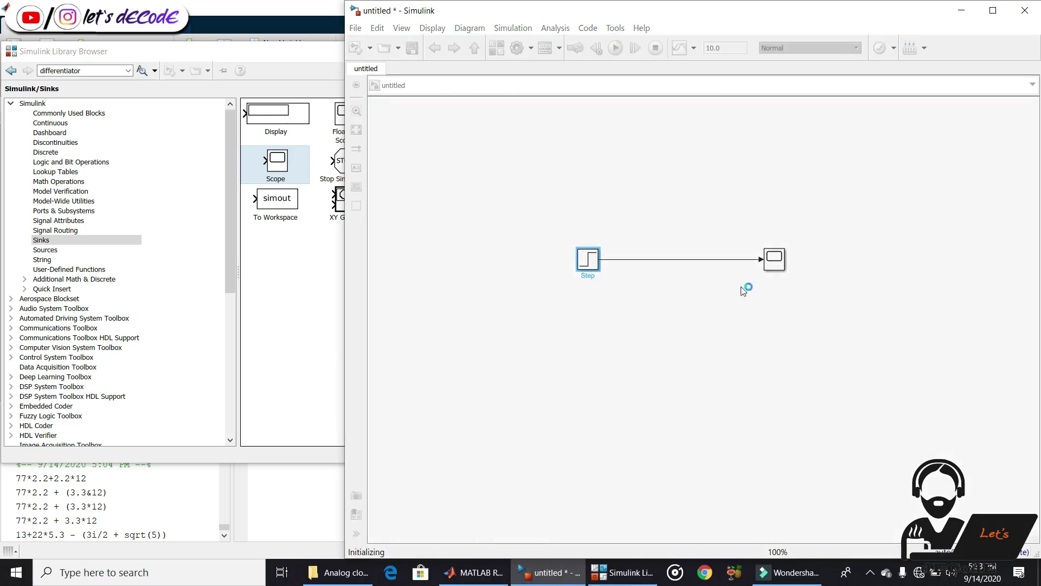
{"action": "double_click", "coordinate": [774, 260]}
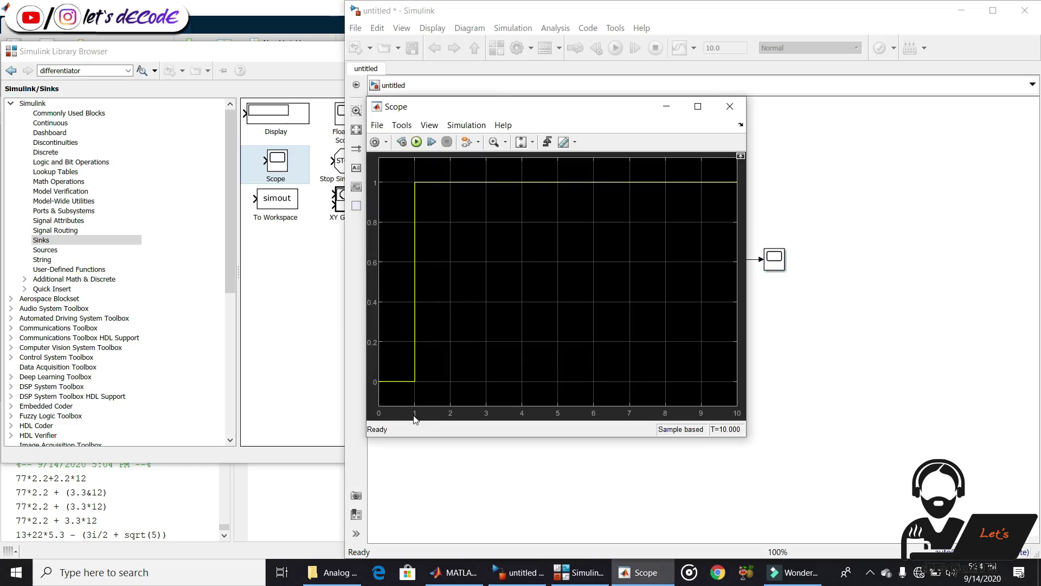
{"action": "left_click_drag", "start_coordinate": [494, 97], "coordinate": [811, 131]}
- Set the Step block's step time to 0
{"action": "double_click", "coordinate": [588, 257]}
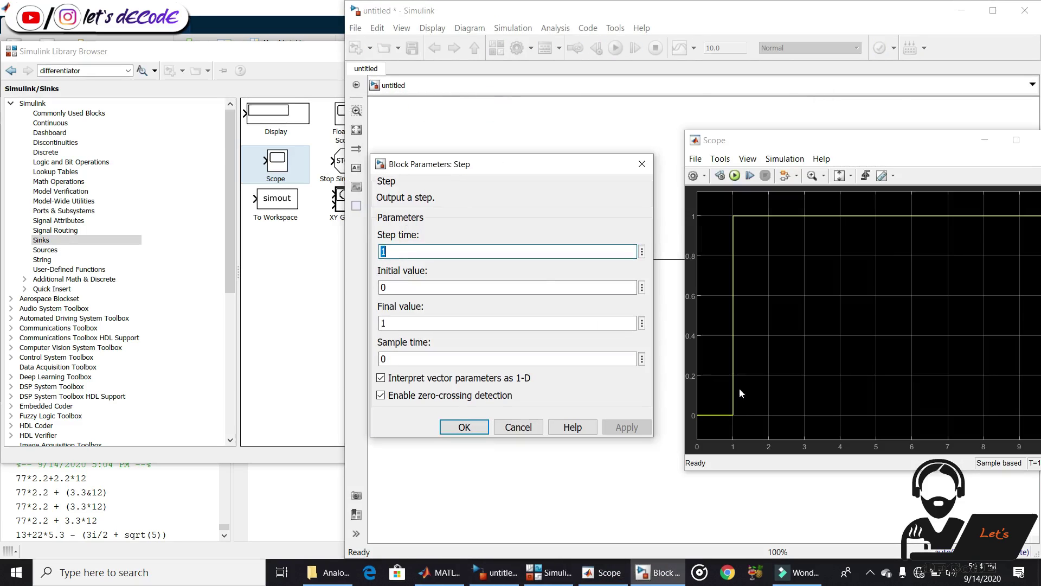
{"action": "left_click_drag", "start_coordinate": [807, 140], "coordinate": [649, 150]}
{"action": "left_click", "coordinate": [890, 151]}
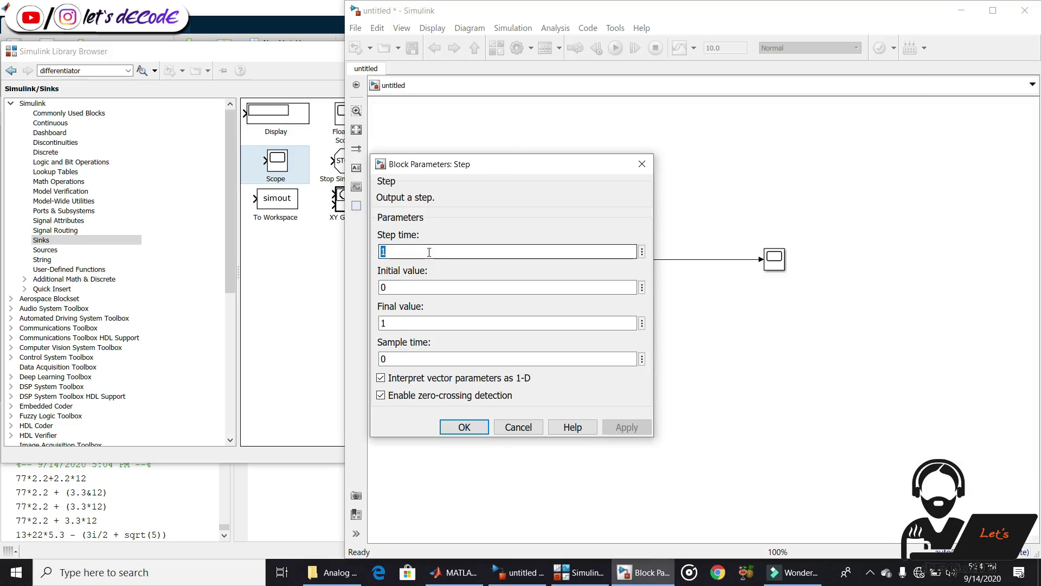
{"action": "left_click", "coordinate": [429, 252]}
{"action": "key", "text": "BackSpace"}
{"action": "type", "text": "0"}
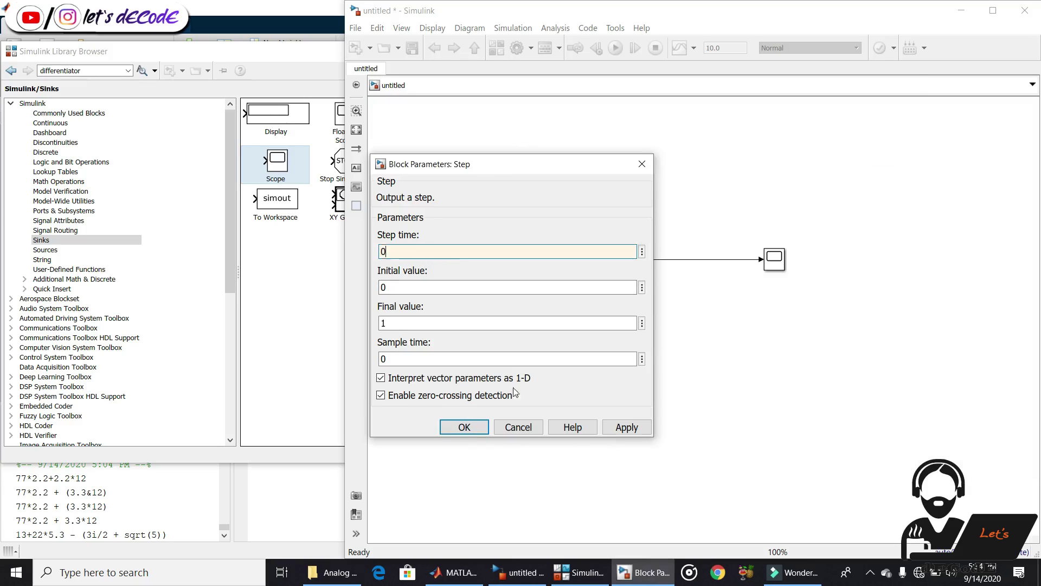
{"action": "left_click", "coordinate": [464, 427]}
- Run the simulation again and examine the step waveform in the Scope
{"action": "left_click", "coordinate": [612, 50]}
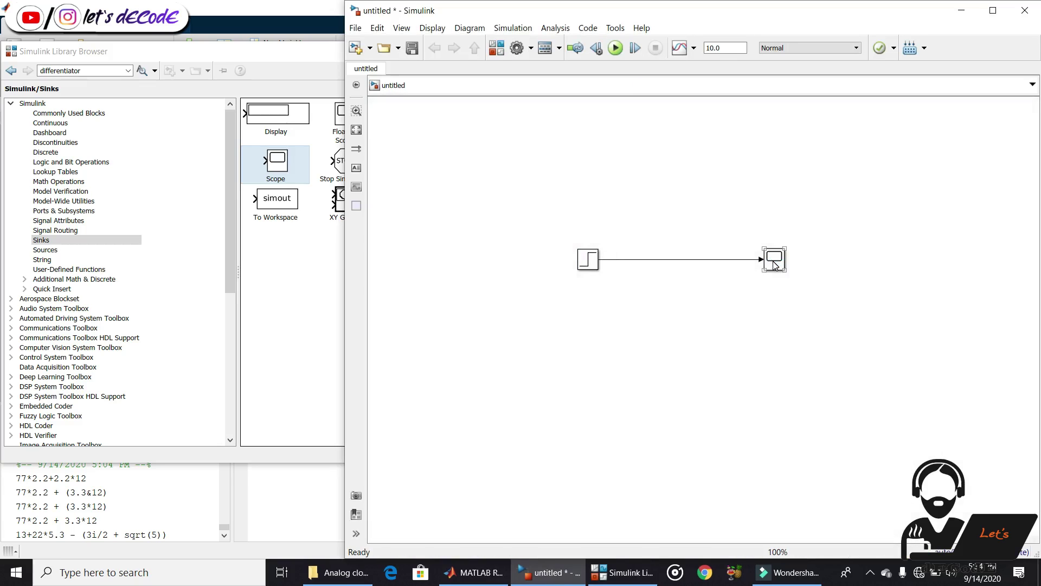
{"action": "left_click", "coordinate": [774, 261]}
{"action": "double_click", "coordinate": [774, 262]}
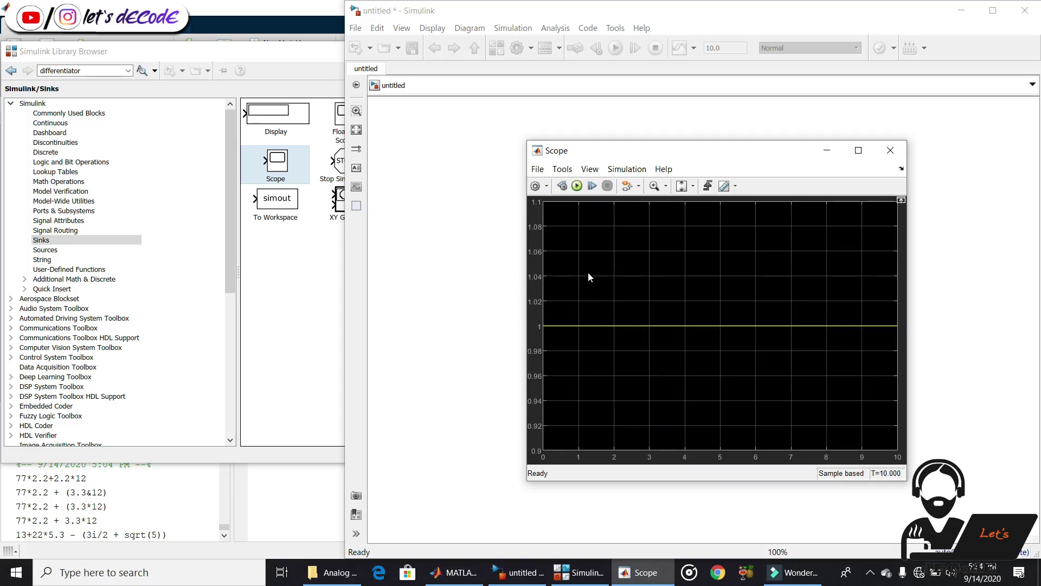
{"action": "key", "text": "alt+F4"}
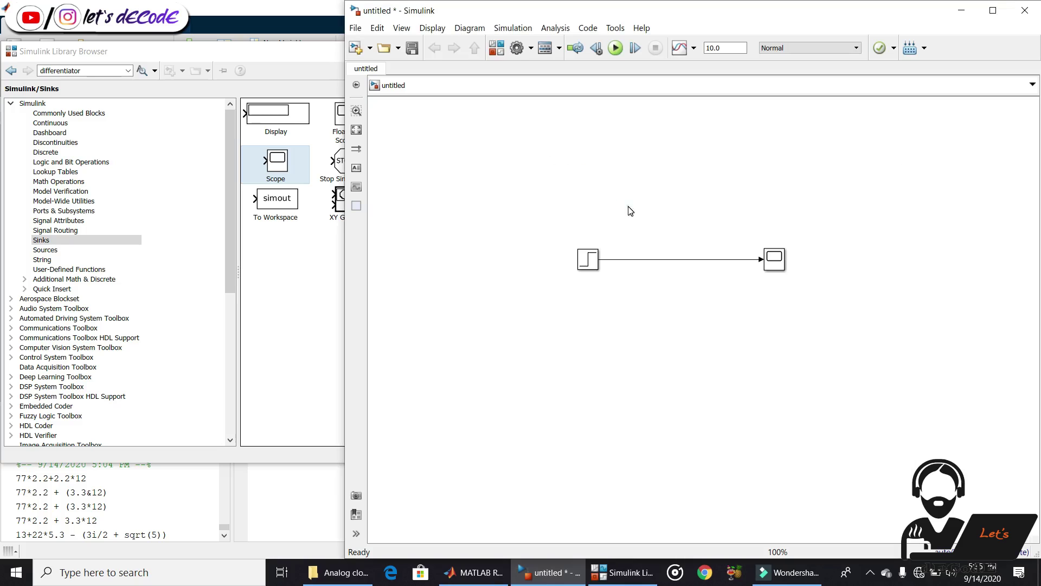
- Insert a Gain block with a gain of 2 on the line between the Step and Scope blocks
{"action": "double_click", "coordinate": [630, 208]}
{"action": "type", "text": "gain"}
{"action": "key", "text": "Return"}
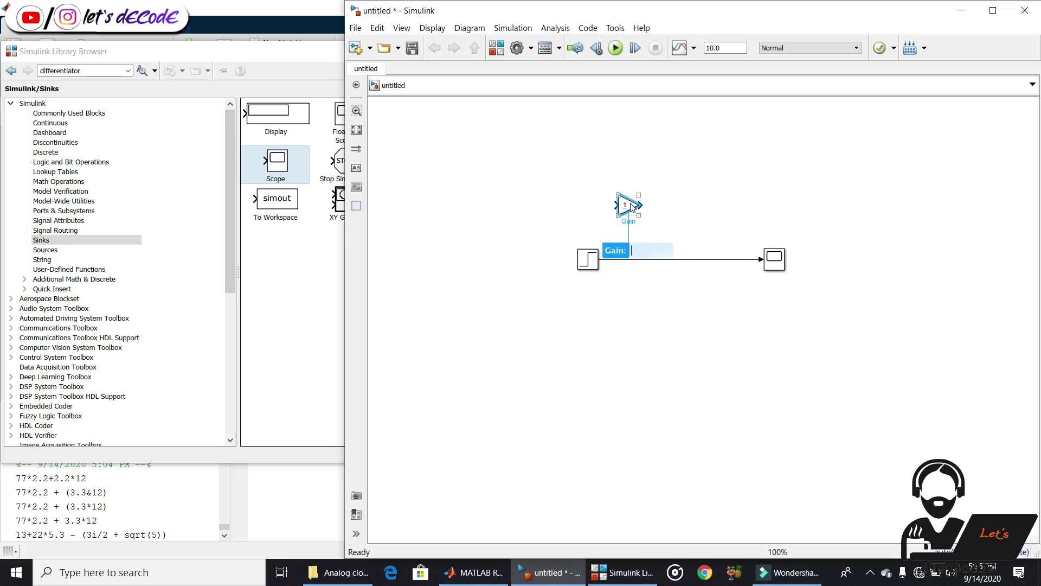
{"action": "left_click_drag", "start_coordinate": [631, 207], "coordinate": [680, 258]}
{"action": "double_click", "coordinate": [680, 258]}
{"action": "type", "text": "2"}
{"action": "key", "text": "Return"}
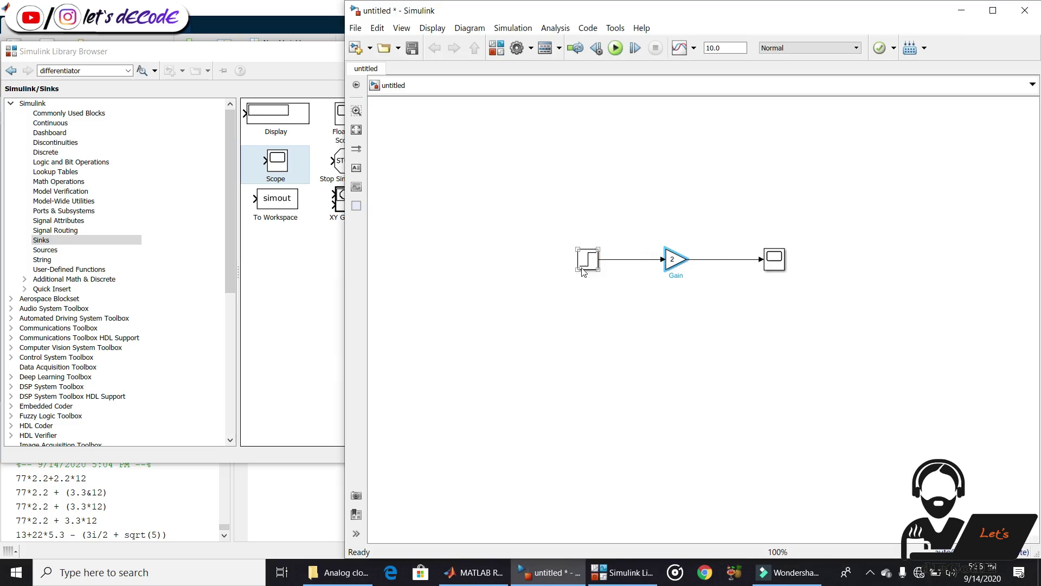
- Set the Step block's step time to 1
{"action": "double_click", "coordinate": [583, 265]}
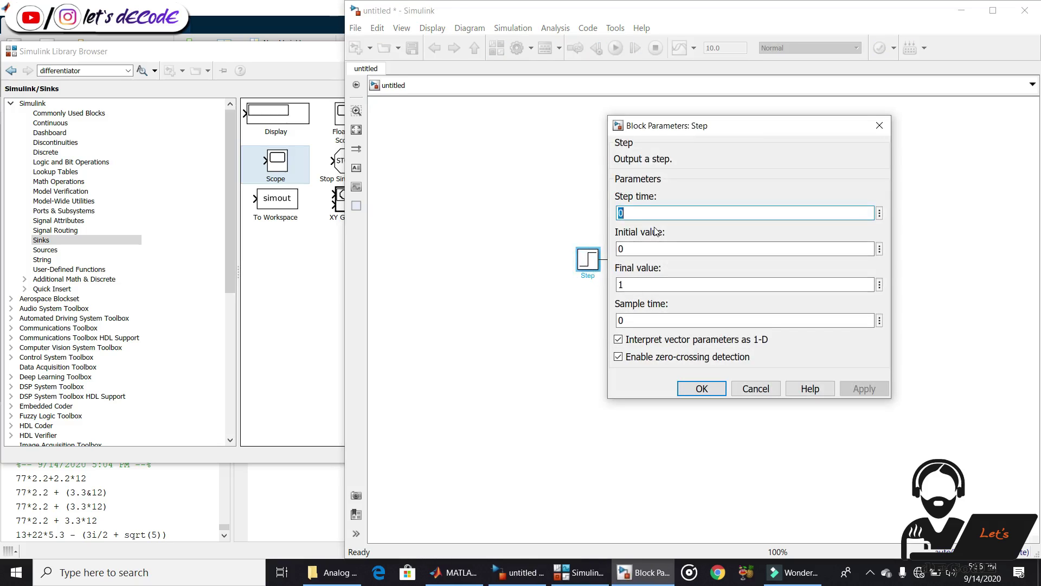
{"action": "type", "text": "1"}
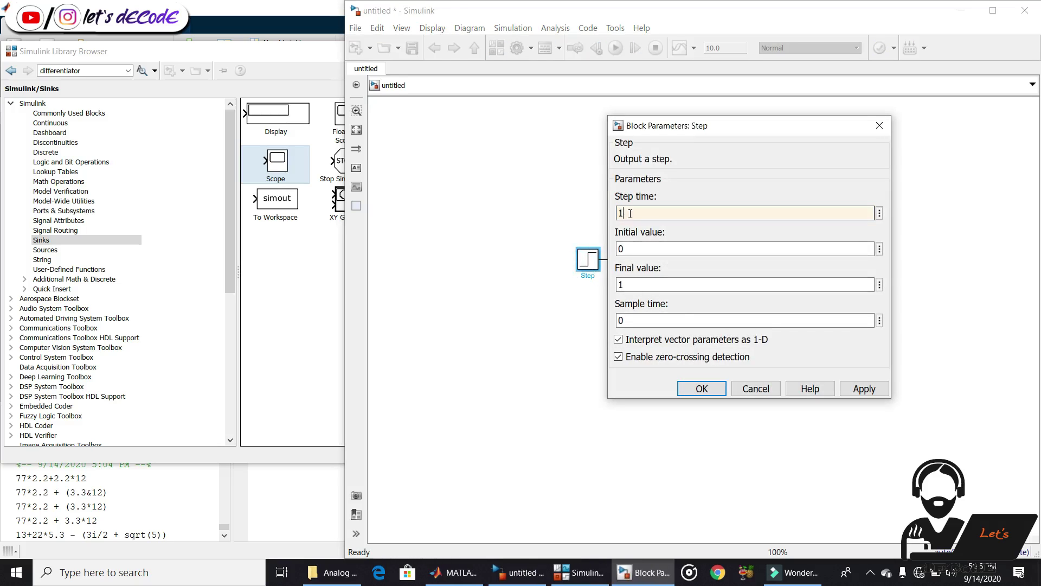
{"action": "left_click", "coordinate": [703, 388]}
- Run the simulation and examine the amplified step in the Scope with the axes scaled to fit
{"action": "left_click", "coordinate": [616, 48]}
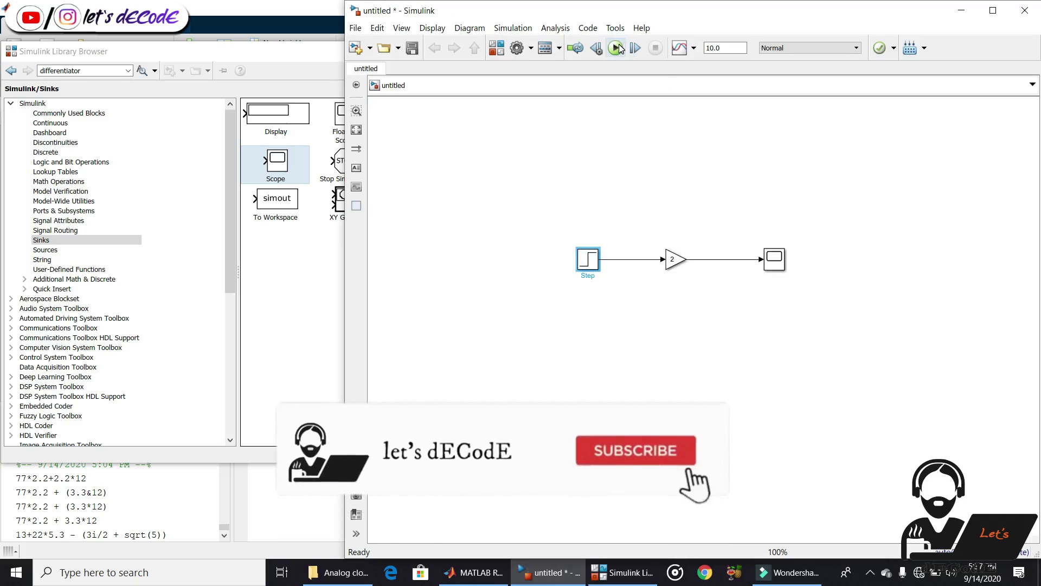
{"action": "left_click", "coordinate": [774, 258]}
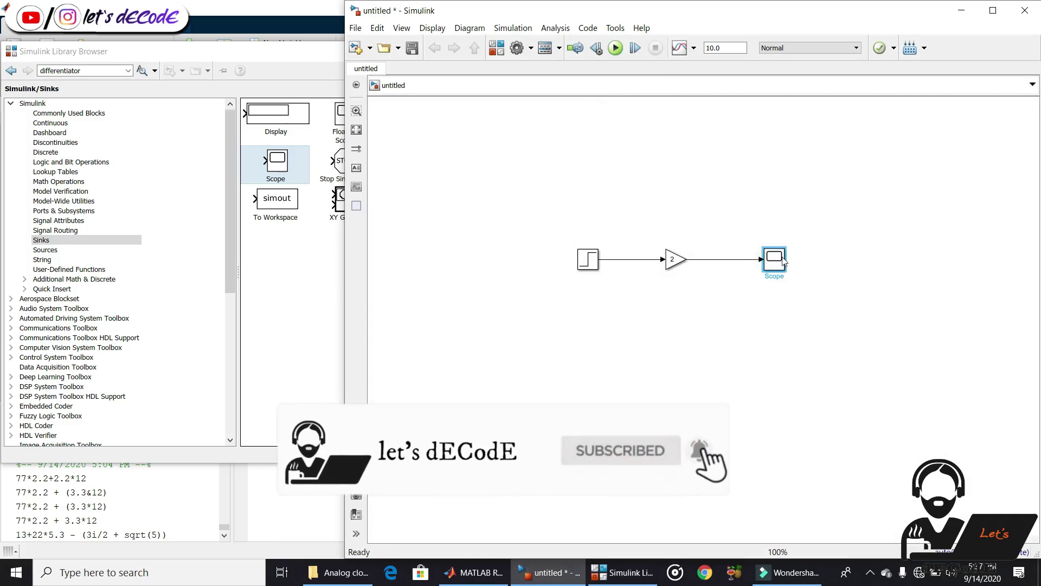
{"action": "double_click", "coordinate": [774, 258]}
{"action": "left_click", "coordinate": [666, 186]}
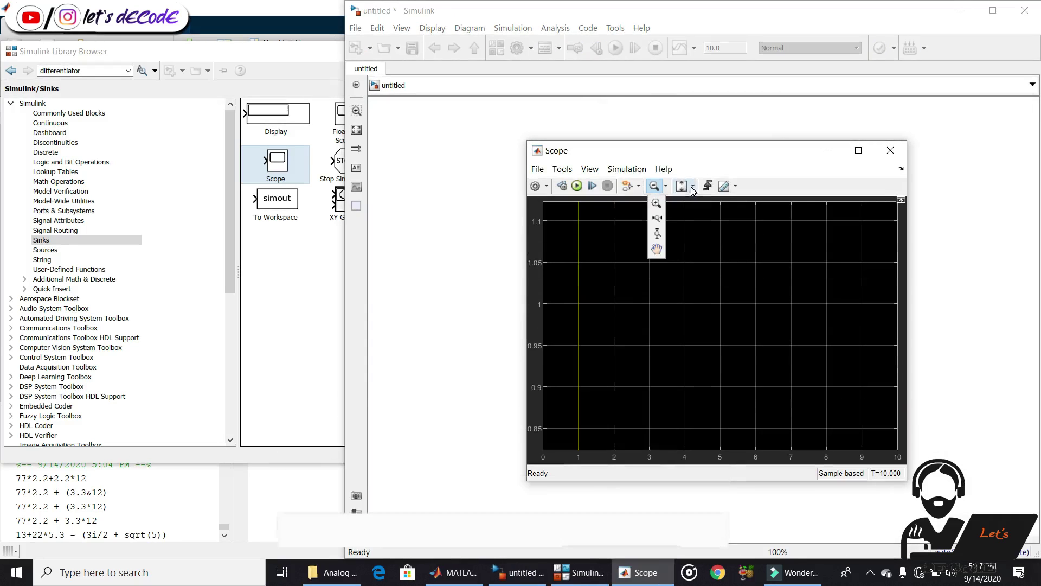
{"action": "left_click", "coordinate": [657, 203]}
{"action": "left_click", "coordinate": [685, 216]}
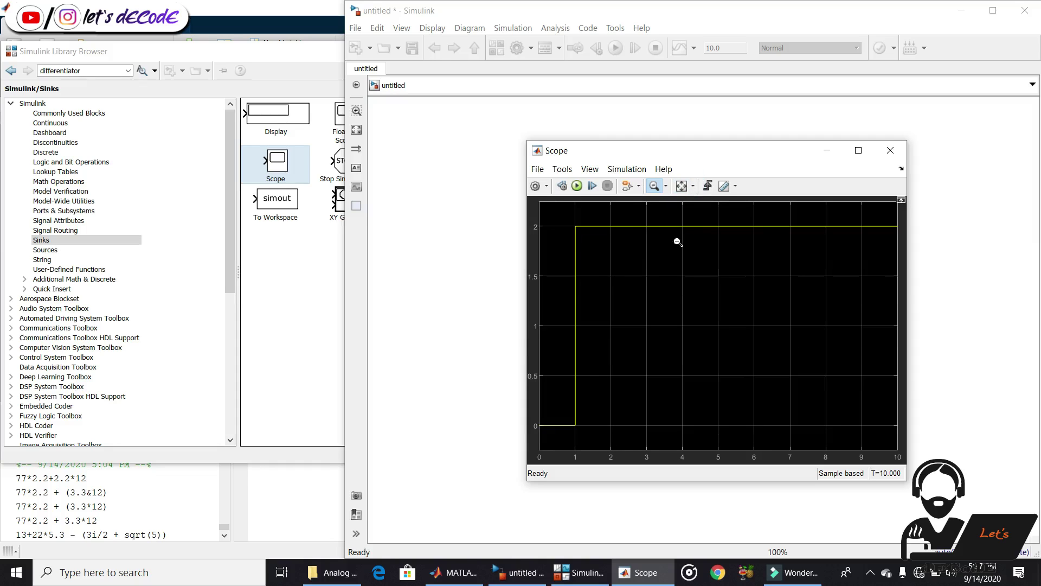
{"action": "left_click", "coordinate": [890, 150]}
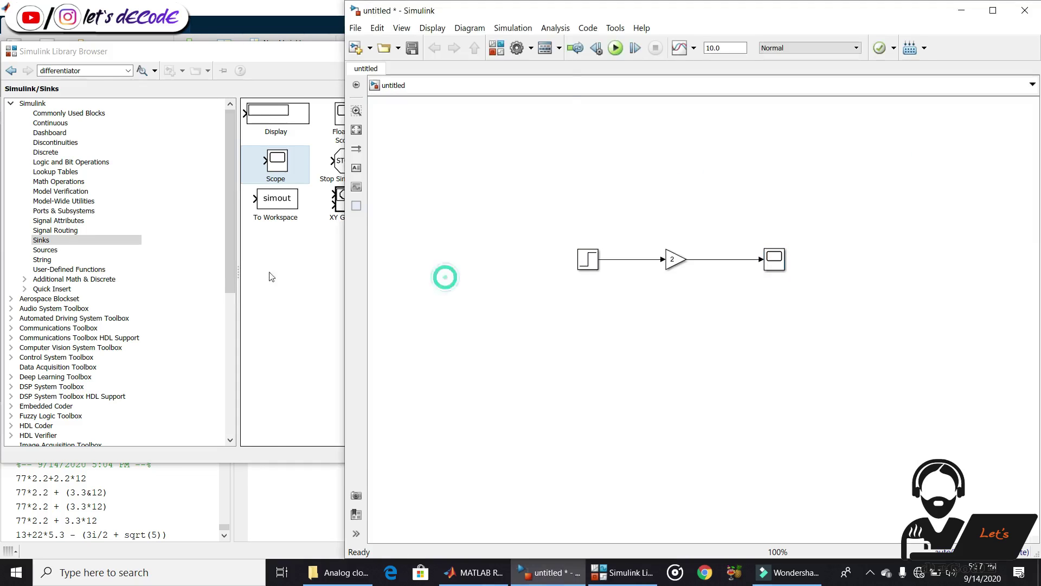
- Add a Ramp block from Sources below the Step block and connect it to a second Scope input
{"action": "left_click", "coordinate": [270, 276]}
{"action": "left_click", "coordinate": [72, 250]}
{"action": "left_click_drag", "start_coordinate": [281, 363], "coordinate": [800, 331]}
- Run the simulation and compare the step and ramp signals in the Scope with the axes scaled to fit
{"action": "left_click", "coordinate": [616, 48]}
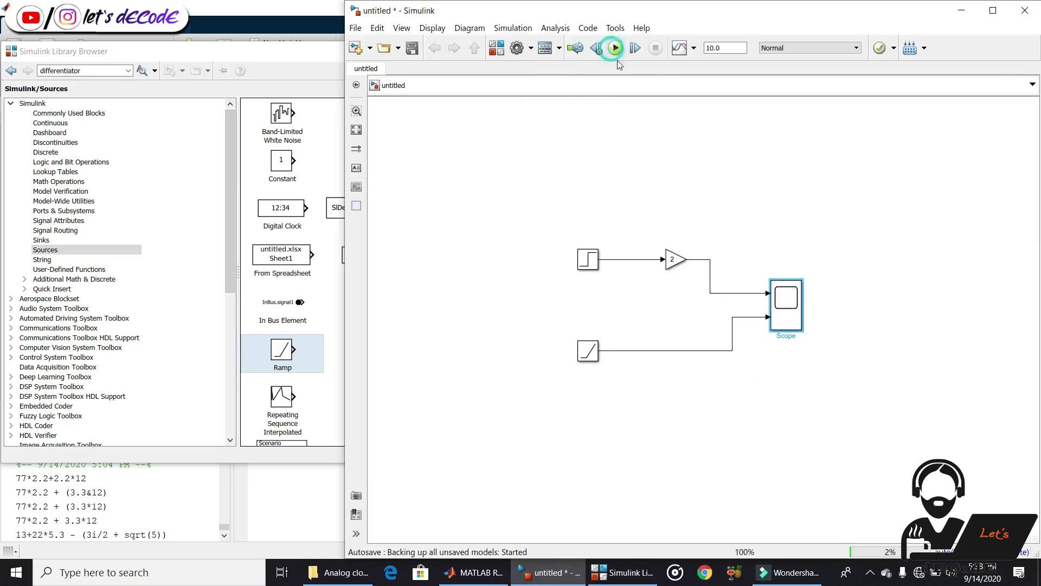
{"action": "double_click", "coordinate": [791, 320]}
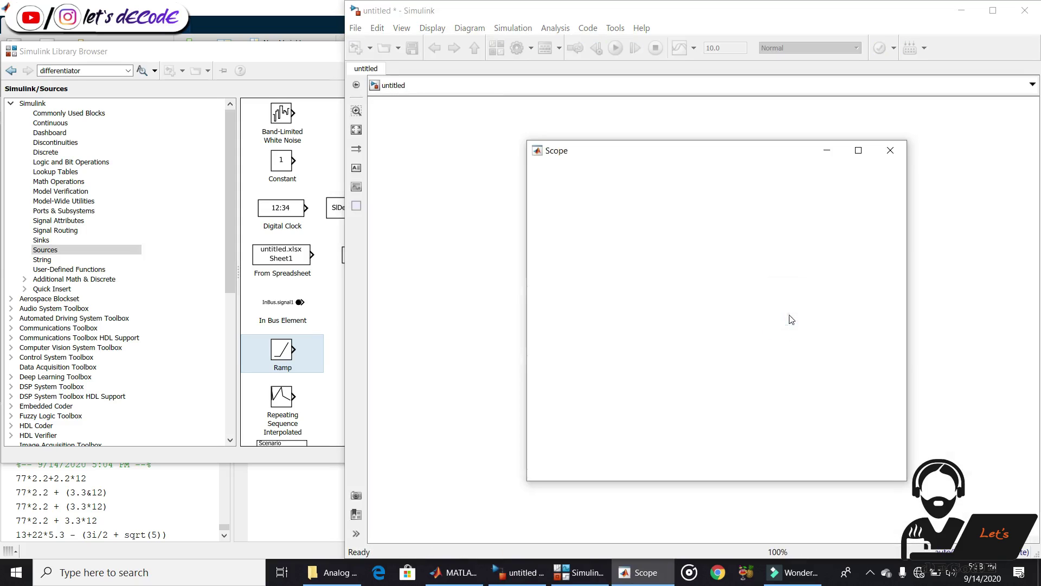
{"action": "left_click", "coordinate": [682, 186]}
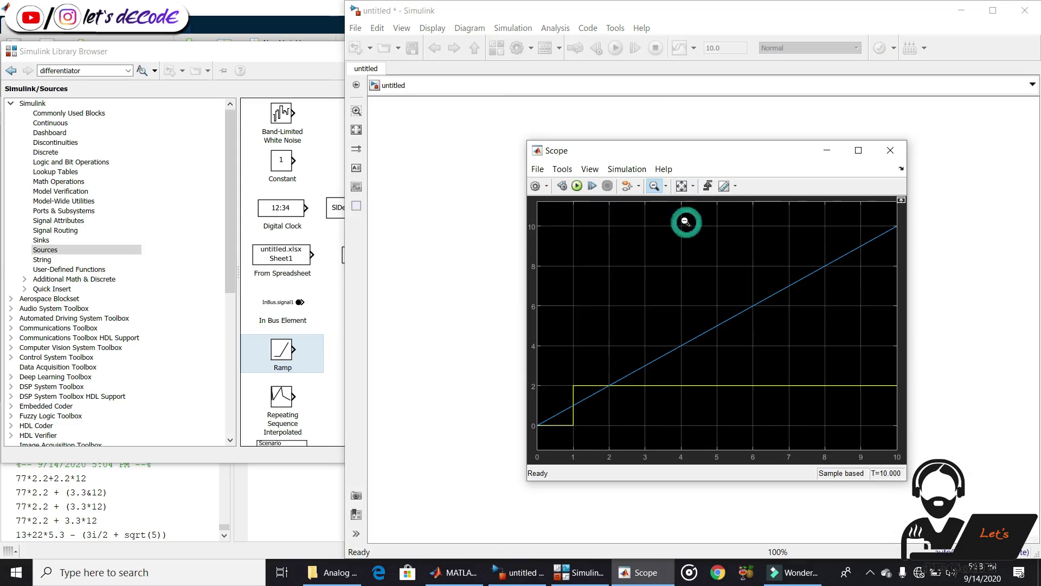
{"action": "left_click", "coordinate": [890, 150]}
- Insert an Add block that sums the Gain and Ramp outputs and connect its result to a new Scope input
{"action": "double_click", "coordinate": [759, 282]}
{"action": "type", "text": "add"}
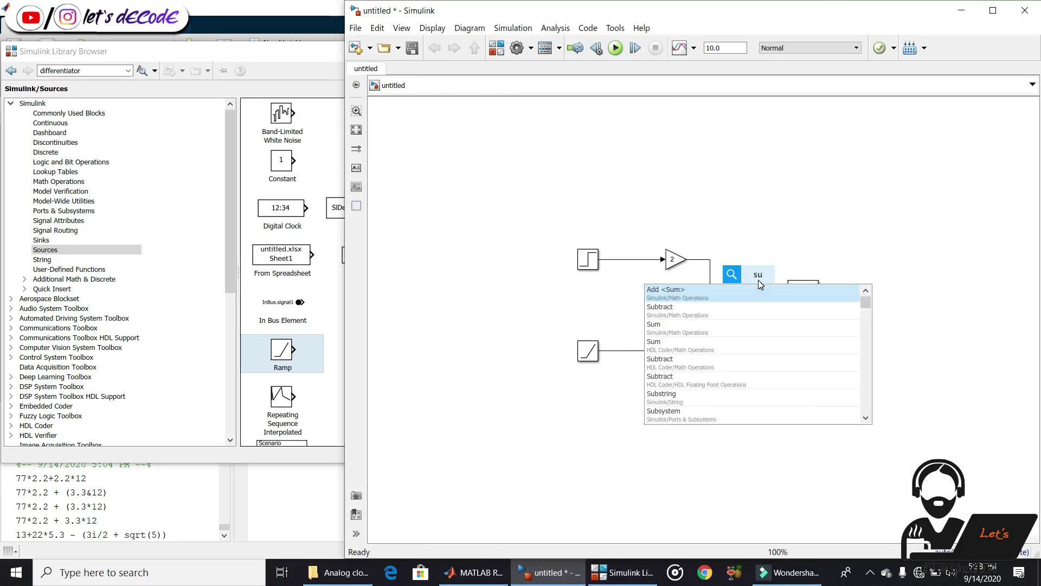
{"action": "key", "text": "Return"}
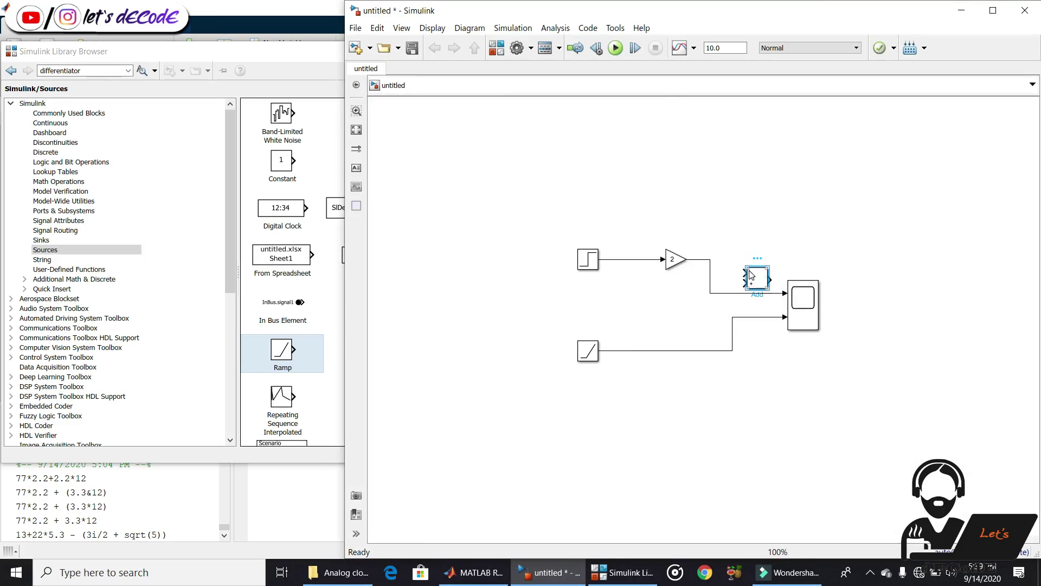
{"action": "left_click_drag", "start_coordinate": [747, 267], "coordinate": [733, 319]}
{"action": "left_click", "coordinate": [748, 338]}
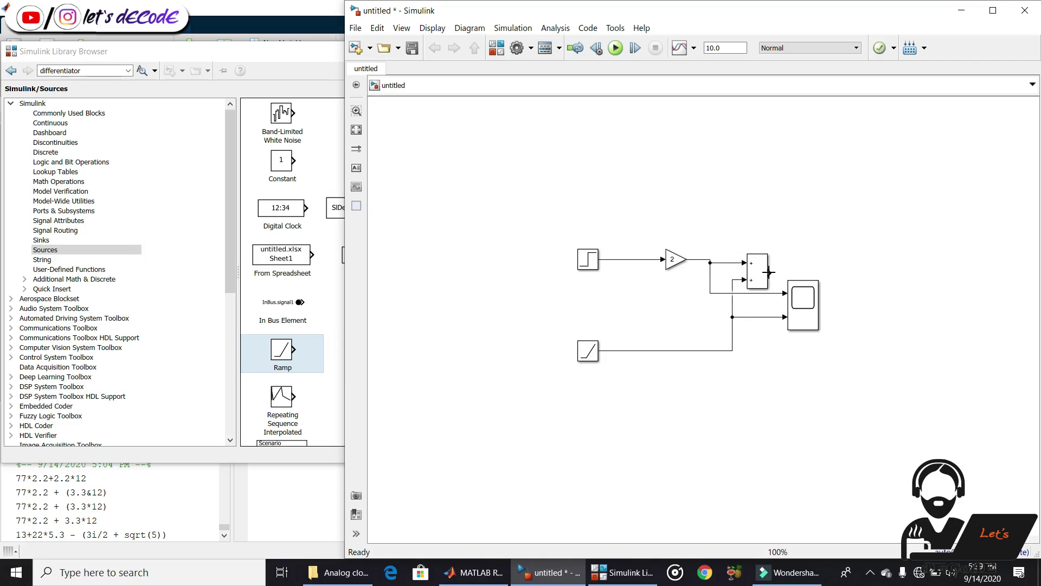
{"action": "left_click_drag", "start_coordinate": [769, 272], "coordinate": [786, 288]}
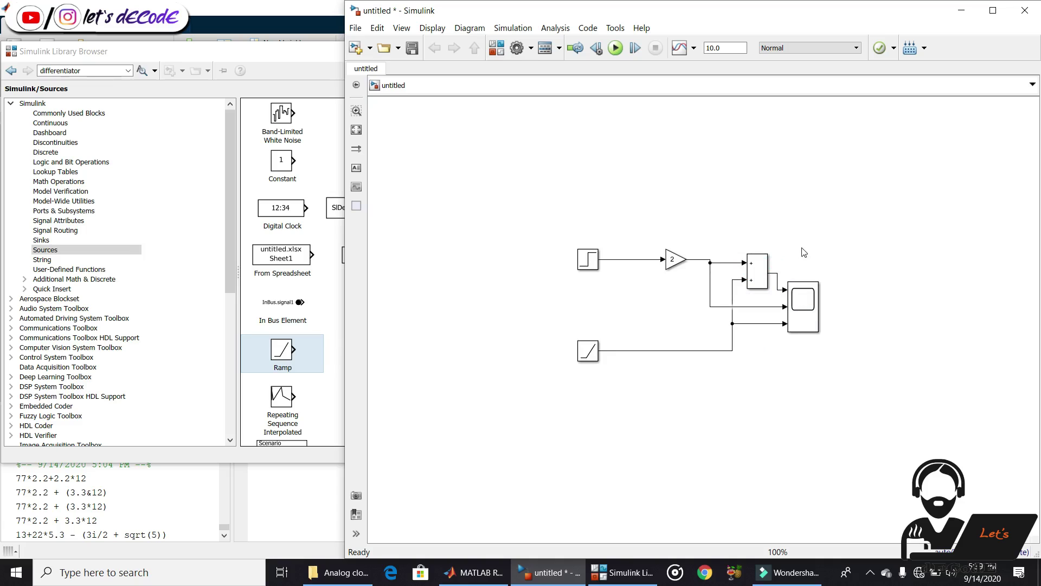
{"action": "left_click", "coordinate": [802, 246]}
- Run the simulation and examine the summed signal alongside the step and ramp in the Scope
{"action": "left_click", "coordinate": [615, 48]}
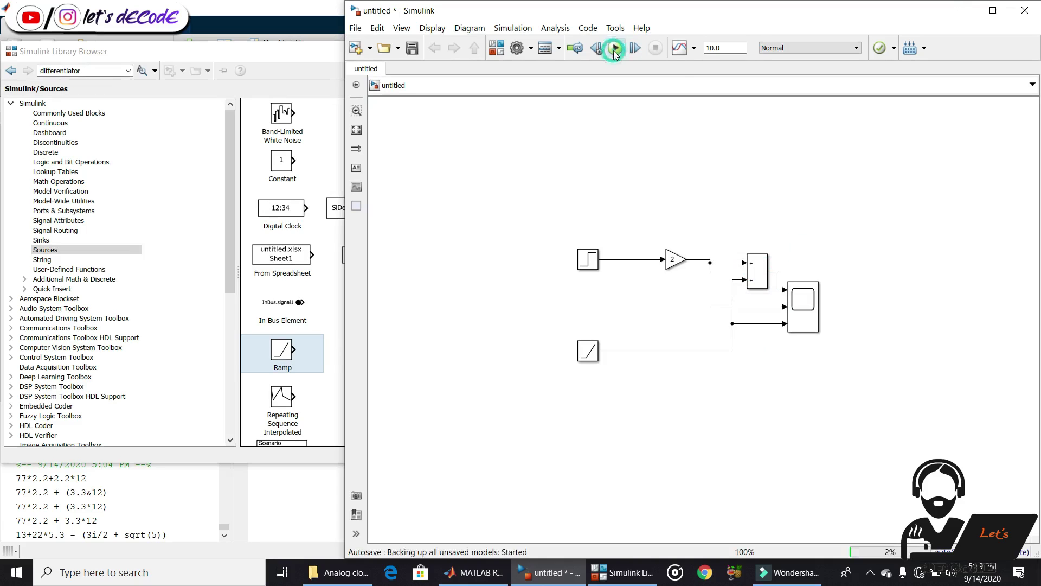
{"action": "left_click", "coordinate": [806, 322]}
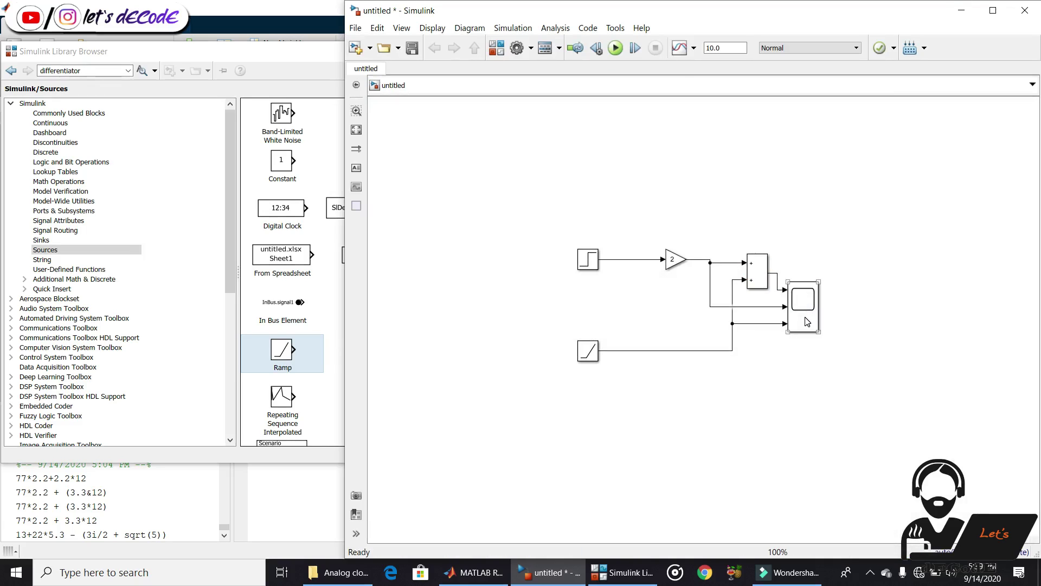
{"action": "double_click", "coordinate": [806, 321]}
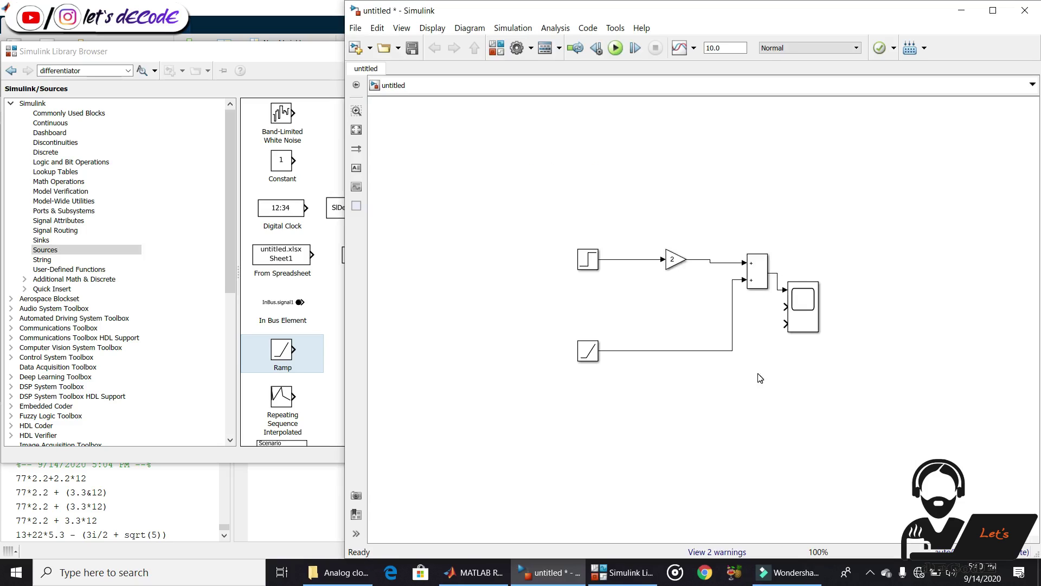
- Delete the Gain and Add blocks with their lines, and move the Step and Ramp blocks farther apart, away from the Scope
{"action": "left_click_drag", "start_coordinate": [758, 377], "coordinate": [662, 241]}
{"action": "key", "text": "Delete"}
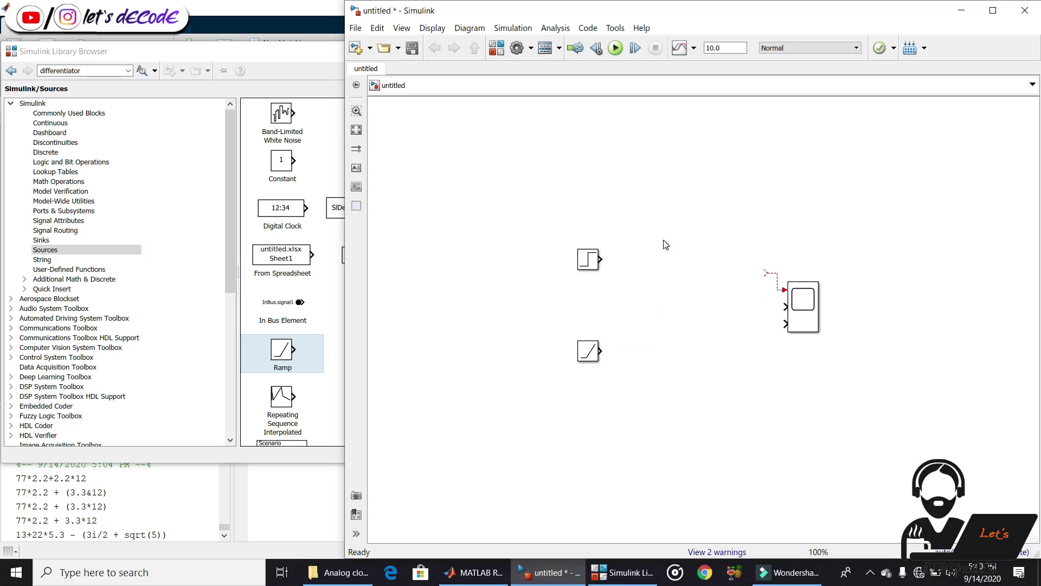
{"action": "left_click_drag", "start_coordinate": [587, 253], "coordinate": [543, 214]}
{"action": "left_click_drag", "start_coordinate": [589, 360], "coordinate": [545, 394]}
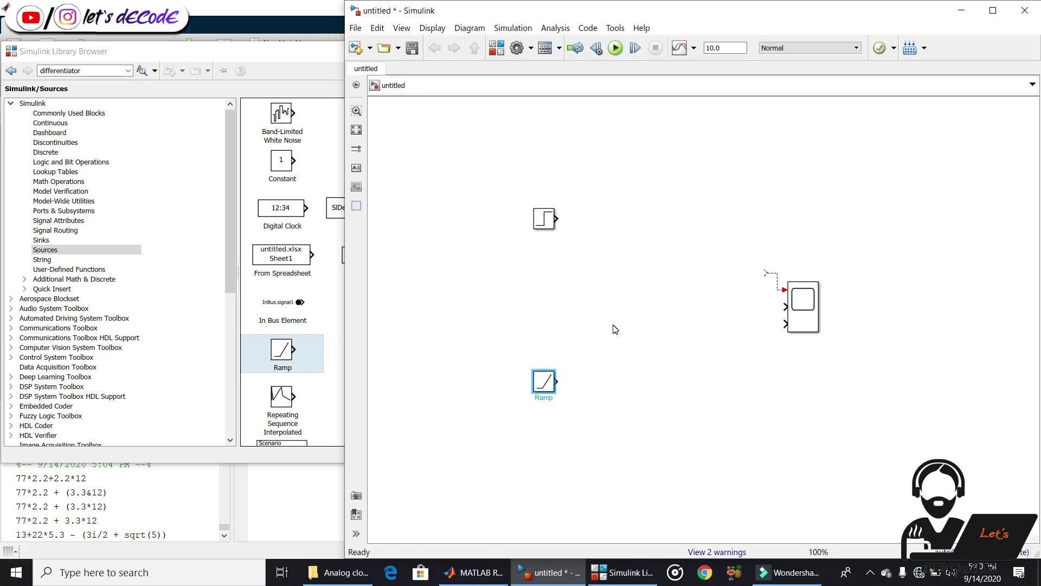
- Add a Gain block with the default gain directly after the Step block
{"action": "left_click", "coordinate": [545, 221]}
{"action": "double_click", "coordinate": [593, 218]}
{"action": "type", "text": "gain"}
{"action": "key", "text": "Return"}
{"action": "key", "text": "Return"}
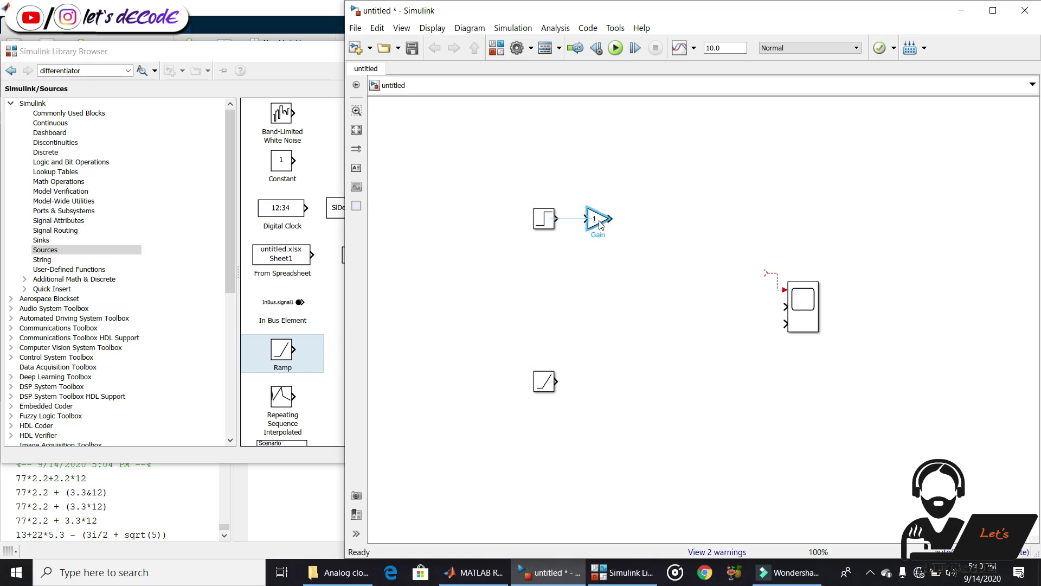
- Connect the Step block to the Gain block and shift both blocks farther away from the Scope
{"action": "left_click_drag", "start_coordinate": [599, 221], "coordinate": [611, 221]}
{"action": "left_click", "coordinate": [587, 219]}
{"action": "left_click_drag", "start_coordinate": [650, 251], "coordinate": [522, 196]}
{"action": "left_click_drag", "start_coordinate": [540, 220], "coordinate": [516, 221]}
{"action": "left_click", "coordinate": [642, 268]}
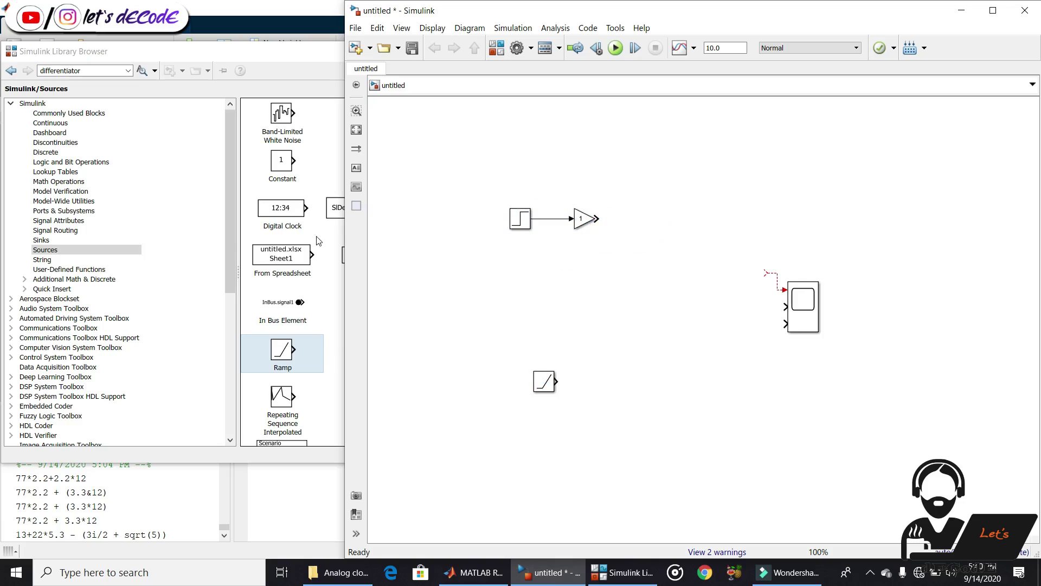
- Insert a Variable Time Delay block from the Continuous library, with its signal input fed by the Gain block
{"action": "left_click", "coordinate": [238, 237]}
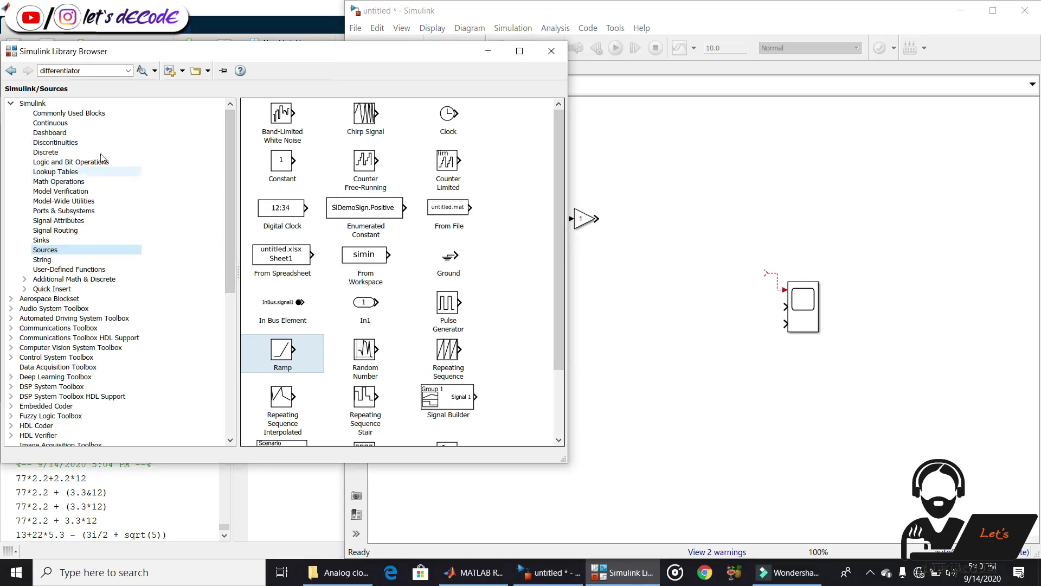
{"action": "left_click", "coordinate": [73, 124]}
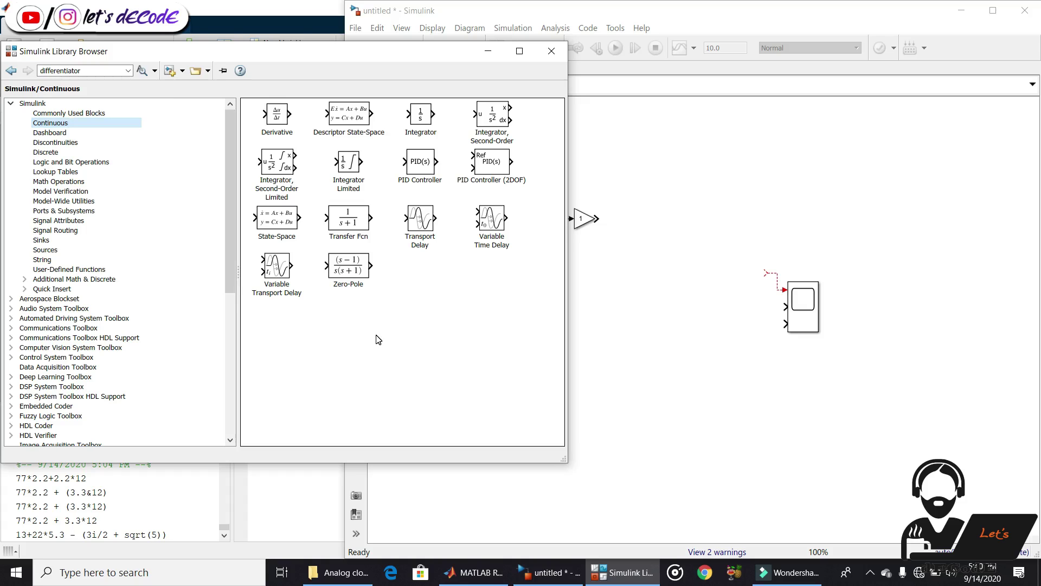
{"action": "left_click", "coordinate": [489, 213]}
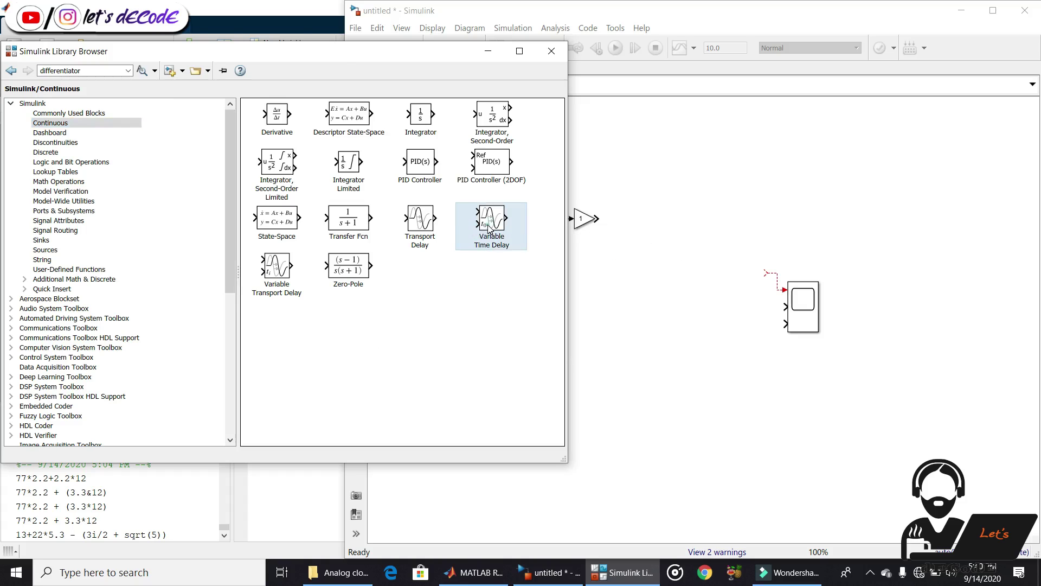
{"action": "left_click_drag", "start_coordinate": [490, 228], "coordinate": [593, 221]}
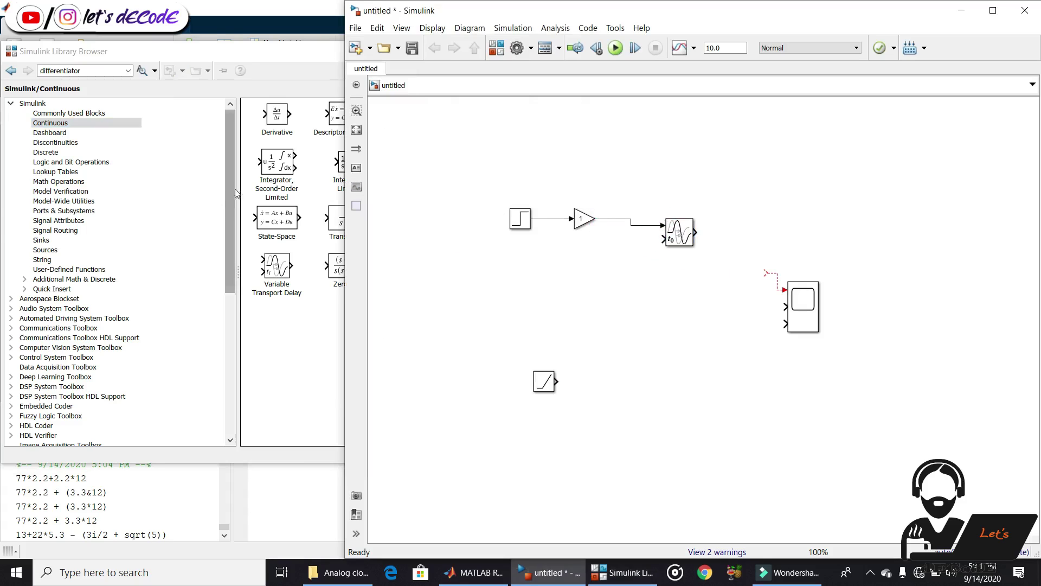
- Add a Constant block feeding the Variable Time Delay's delay-time input and connect the delayed output to the first Scope input
{"action": "left_click", "coordinate": [49, 250]}
{"action": "mouse_move", "coordinate": [282, 169]}
{"action": "left_mouse_down"}
{"action": "mouse_move", "coordinate": [605, 276]}
{"action": "mouse_move", "coordinate": [663, 239]}
{"action": "mouse_move", "coordinate": [763, 272]}
{"action": "mouse_move", "coordinate": [784, 291]}
{"action": "left_mouse_up"}
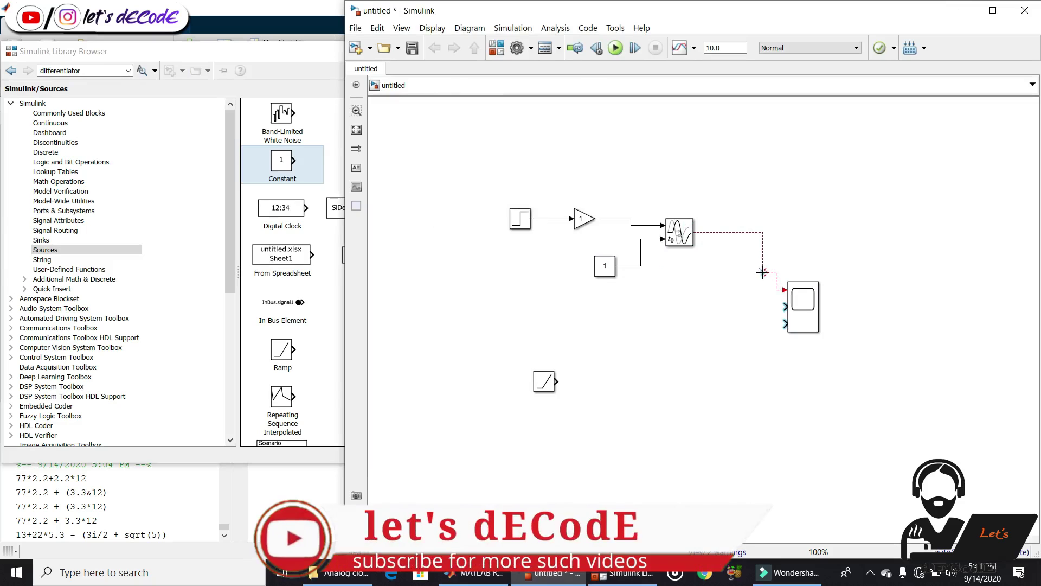
- Review the Step block's parameters and branch the Step output to the second Scope input
{"action": "left_click", "coordinate": [596, 275]}
{"action": "double_click", "coordinate": [521, 221]}
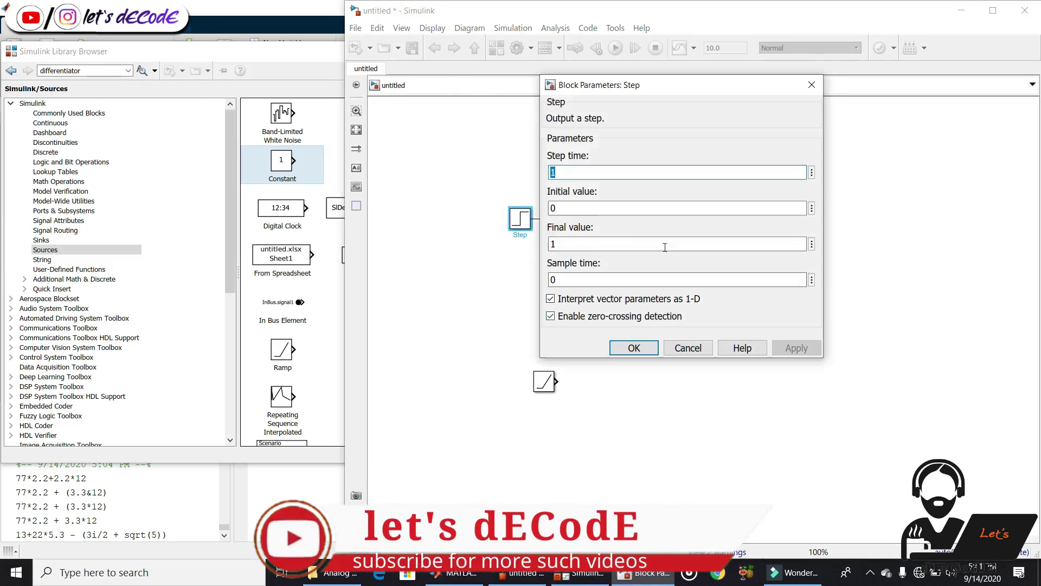
{"action": "left_click", "coordinate": [632, 347]}
{"action": "left_click_drag", "start_coordinate": [785, 307], "coordinate": [559, 219]}
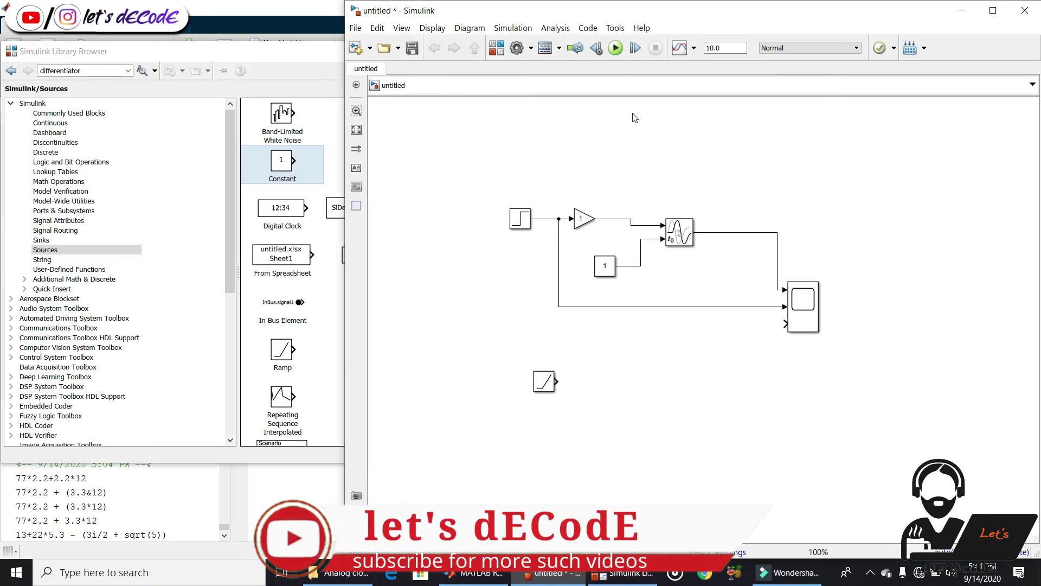
- Run the simulation and zoom in on the step edges in the Scope to compare the original and delayed signals
{"action": "key", "text": "ctrl+t"}
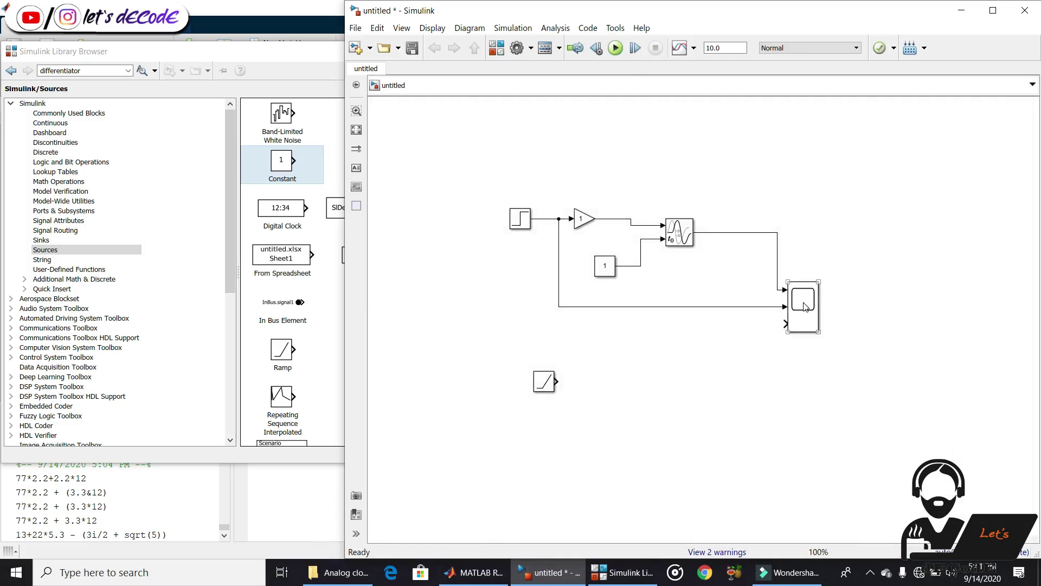
{"action": "double_click", "coordinate": [796, 316]}
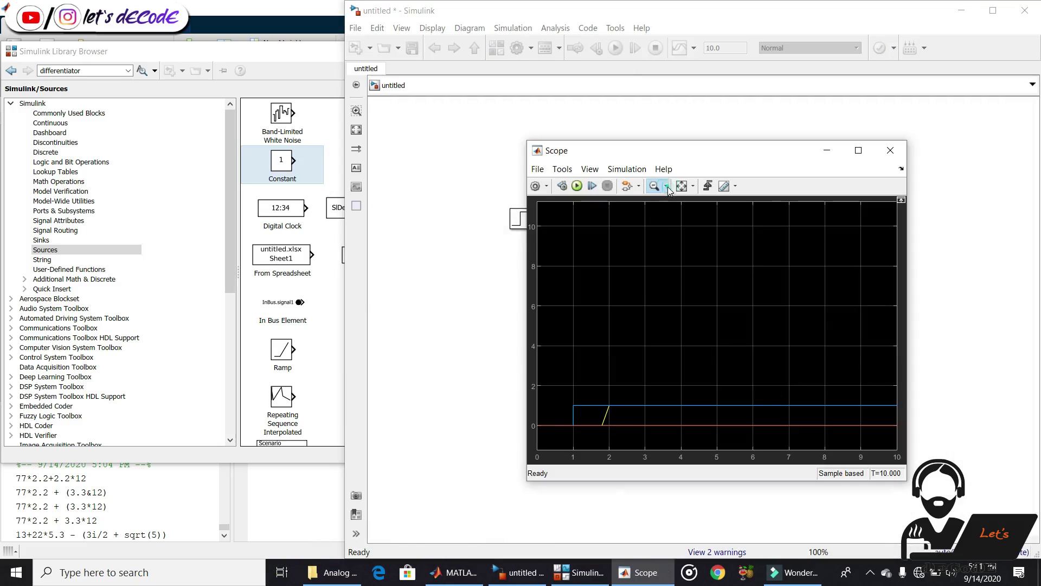
{"action": "left_click_drag", "start_coordinate": [560, 398], "coordinate": [629, 434]}
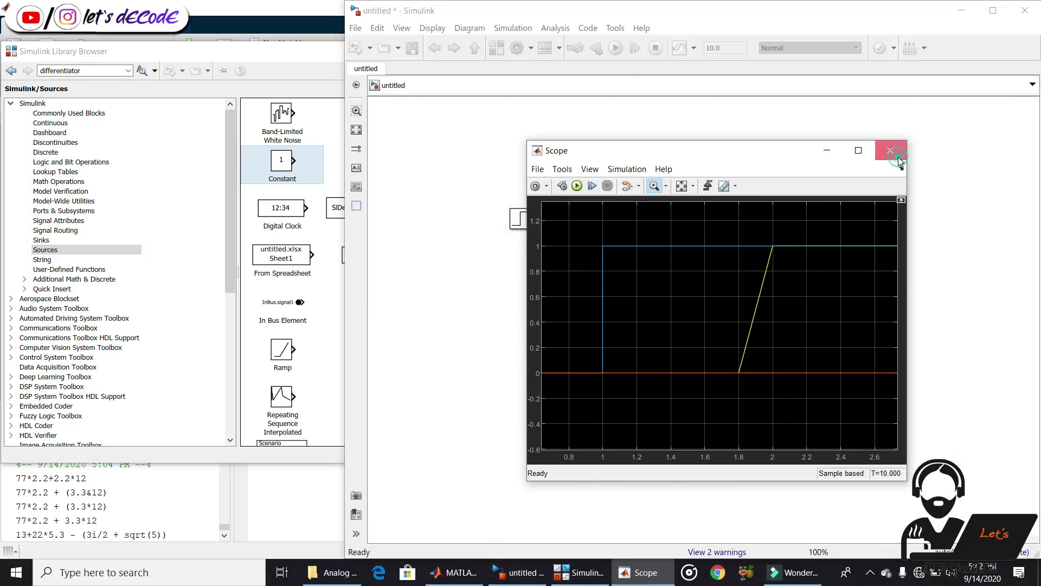
{"action": "left_click", "coordinate": [890, 150]}
- Disconnect the Scope and move it farther from the sources, then lower the Variable Time Delay and Constant blocks below the Gain line
{"action": "left_click_drag", "start_coordinate": [737, 214], "coordinate": [837, 355]}
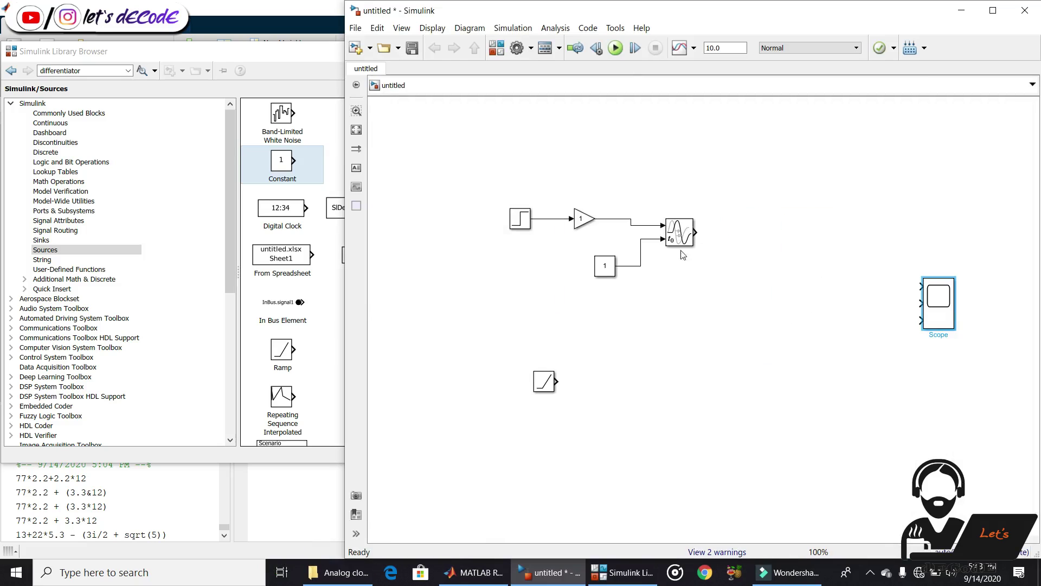
{"action": "left_click_drag", "start_coordinate": [681, 239], "coordinate": [681, 259]}
{"action": "left_click_drag", "start_coordinate": [732, 293], "coordinate": [593, 242]}
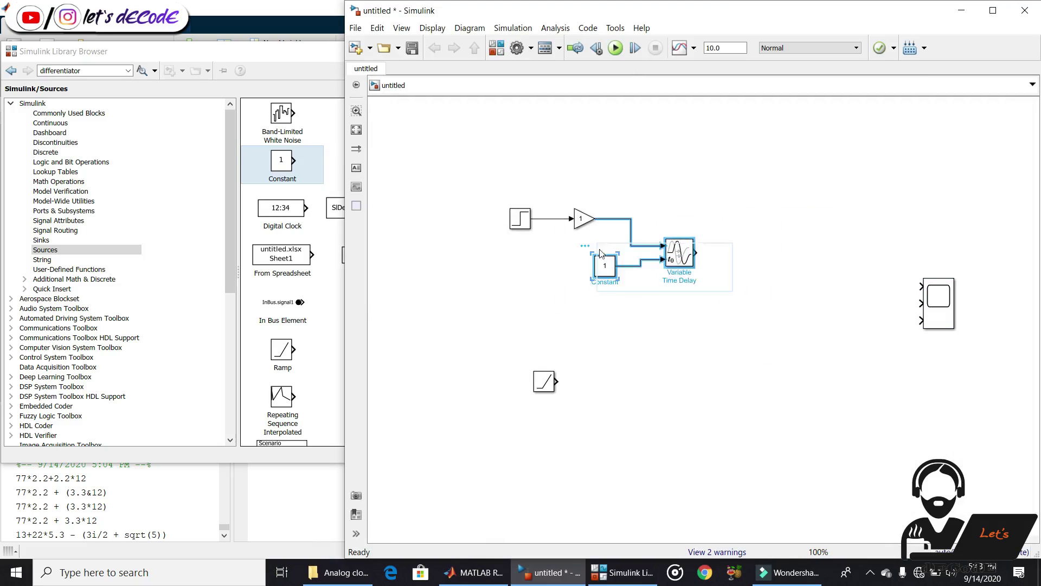
{"action": "left_click_drag", "start_coordinate": [680, 258], "coordinate": [667, 275]}
- Insert a taller Add block summing the Gain and Variable Time Delay outputs, and set the delay Constant to 3
{"action": "left_click", "coordinate": [733, 266]}
{"action": "type", "text": "a"}
{"action": "key", "text": "Return"}
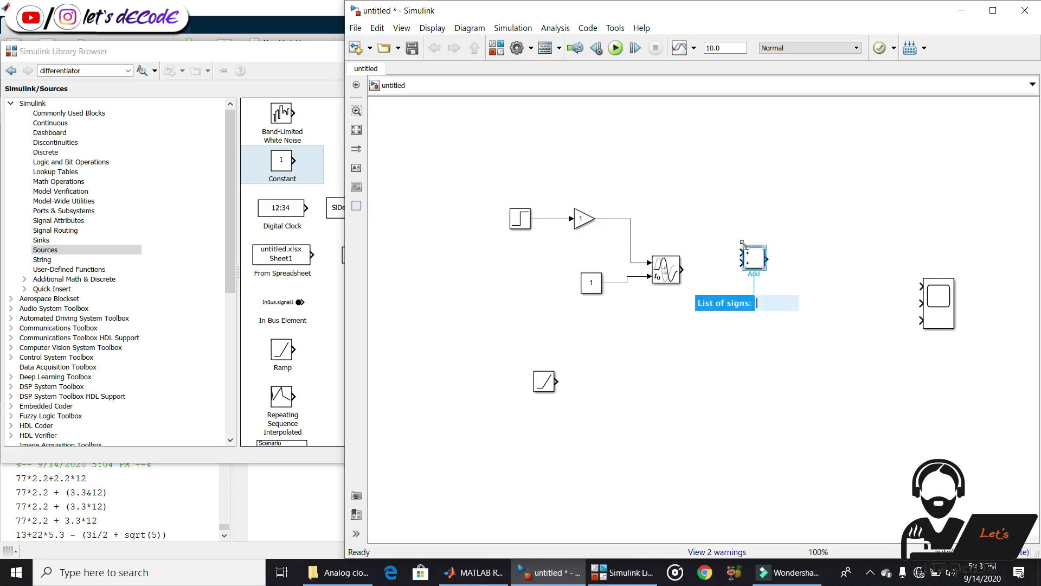
{"action": "mouse_move", "coordinate": [741, 244]}
{"action": "left_mouse_down"}
{"action": "mouse_move", "coordinate": [742, 210]}
{"action": "mouse_move", "coordinate": [758, 249]}
{"action": "mouse_move", "coordinate": [622, 219]}
{"action": "left_mouse_up"}
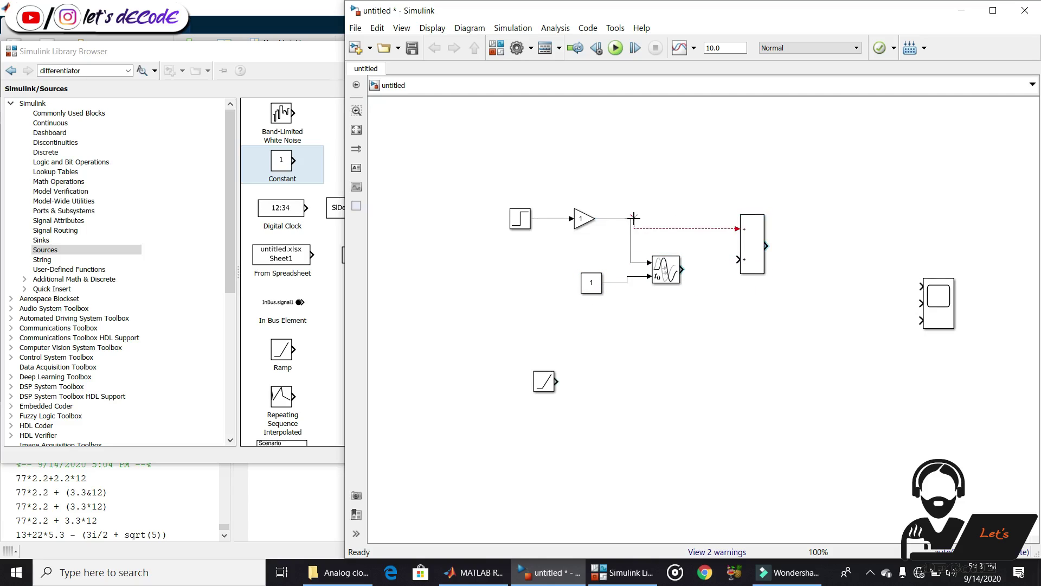
{"action": "left_click_drag", "start_coordinate": [634, 219], "coordinate": [634, 219]}
{"action": "left_click", "coordinate": [583, 321]}
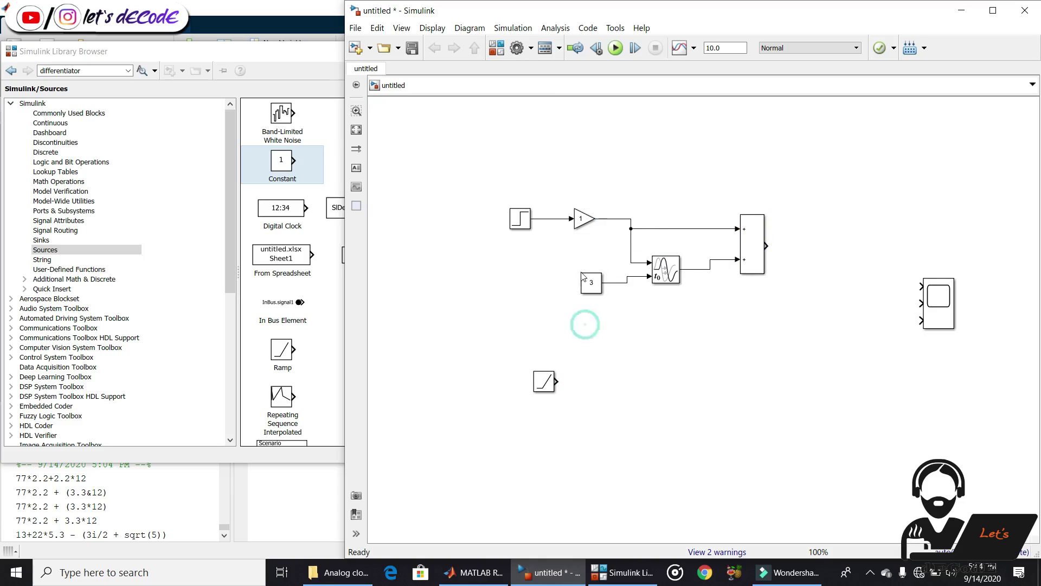
- Set the gain after the Step block to 2 and connect the Add output to the first Scope input
{"action": "left_click", "coordinate": [583, 218]}
{"action": "double_click", "coordinate": [582, 219]}
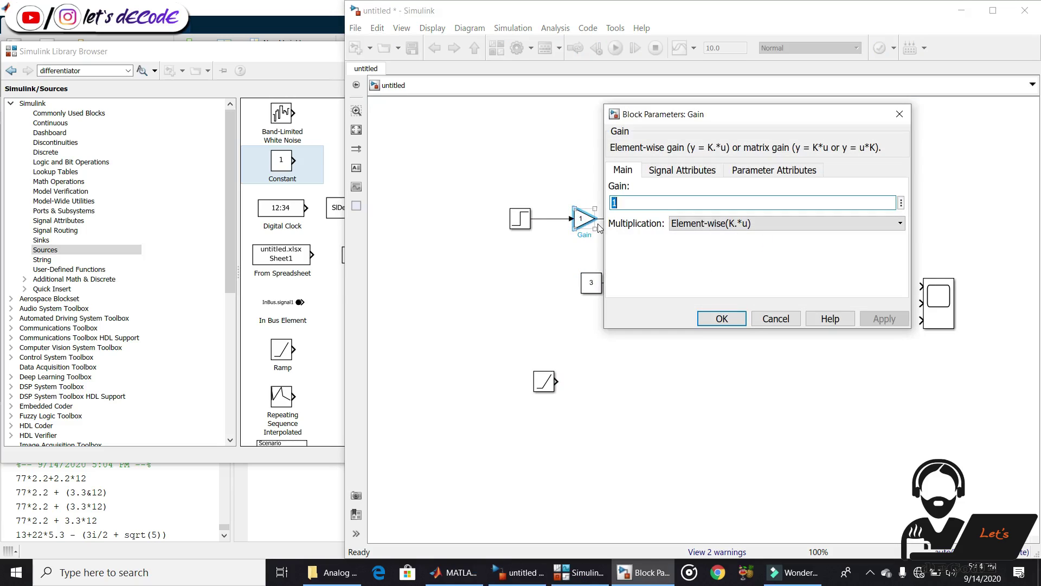
{"action": "type", "text": "2"}
{"action": "key", "text": "Return"}
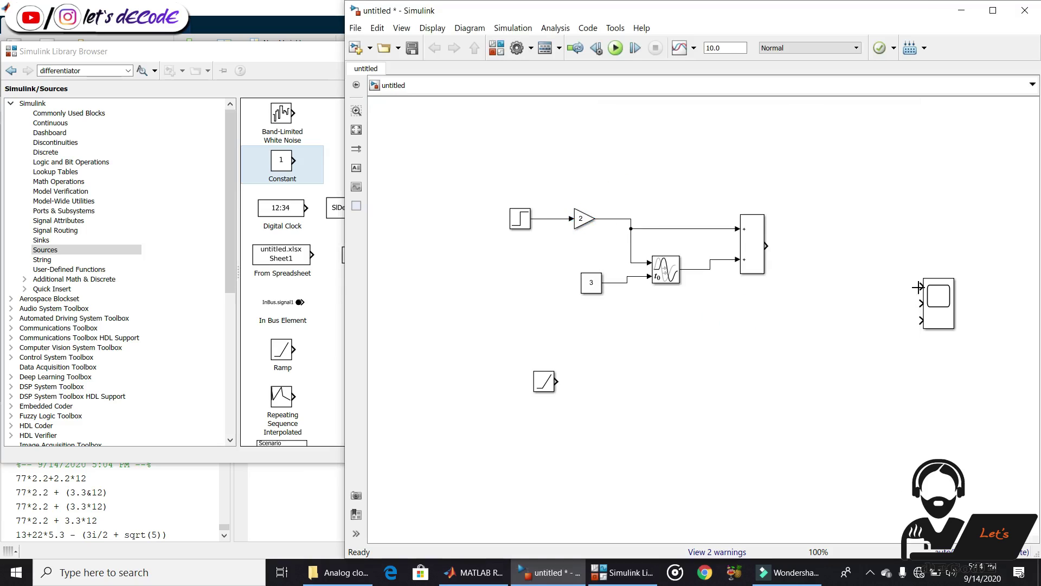
{"action": "left_click_drag", "start_coordinate": [921, 286], "coordinate": [766, 246]}
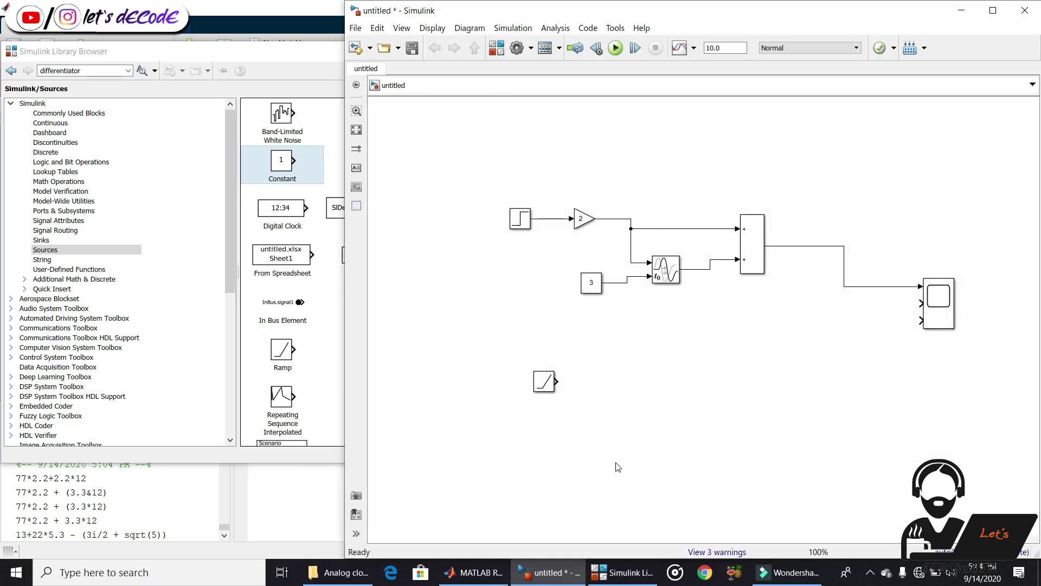
- Open the Scope, scale the axes to fit, and examine the summed step signal
{"action": "double_click", "coordinate": [929, 302]}
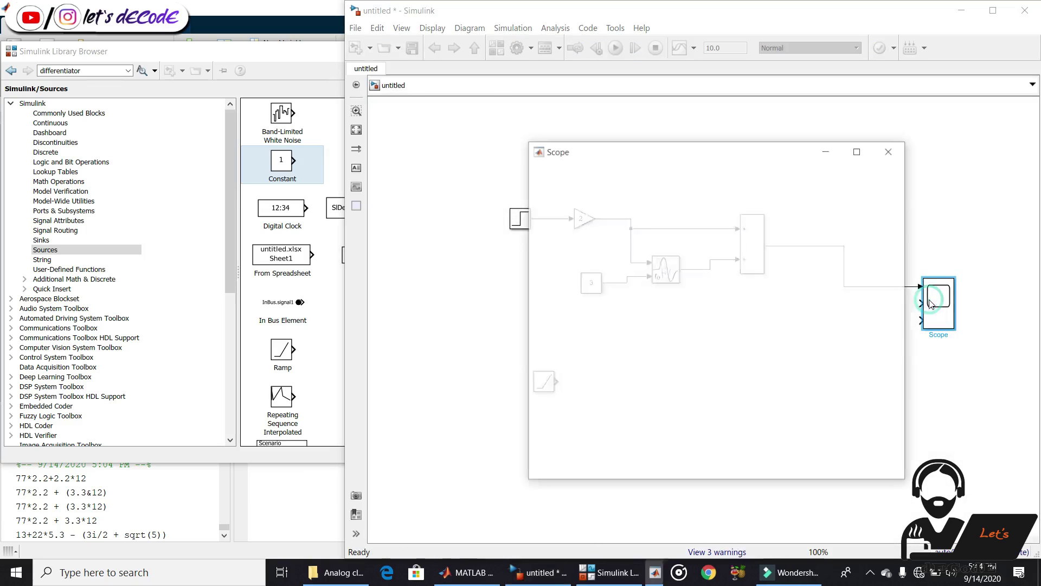
{"action": "left_click", "coordinate": [681, 186]}
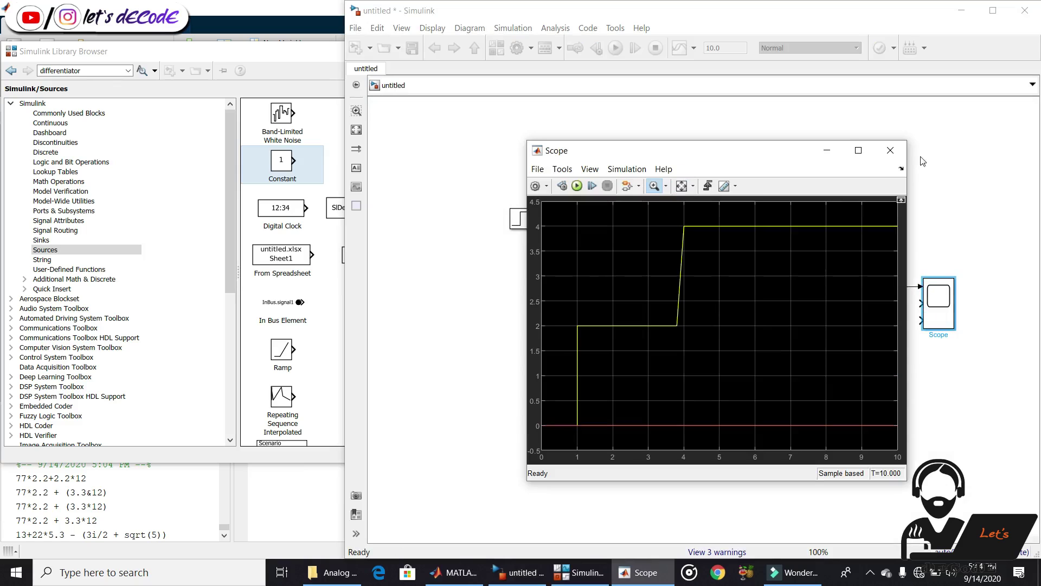
{"action": "left_click", "coordinate": [890, 150]}
- Move the Ramp block under the Step block and connect it to a new Gain block with a gain of 2/3
{"action": "left_click_drag", "start_coordinate": [540, 378], "coordinate": [578, 374]}
{"action": "double_click", "coordinate": [585, 386]}
{"action": "left_click", "coordinate": [585, 430]}
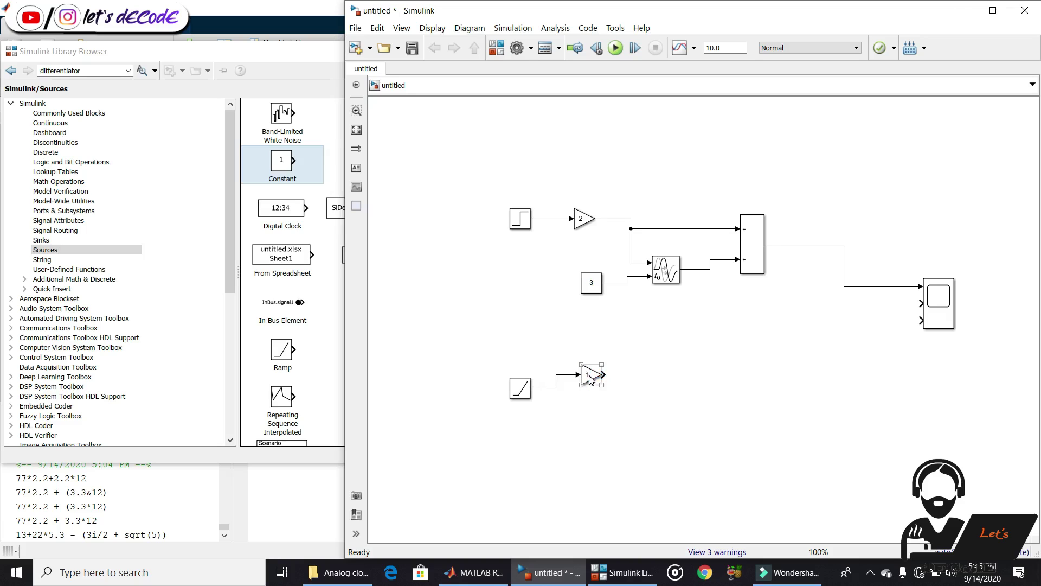
{"action": "double_click", "coordinate": [590, 374]}
{"action": "type", "text": "2/3"}
{"action": "left_click", "coordinate": [722, 475]}
- Copy the Constant and Variable Time Delay pair to the ramp branch, feed it from the 2/3 gain, and keep the delay constant at 3
{"action": "left_click_drag", "start_coordinate": [686, 296], "coordinate": [571, 261]}
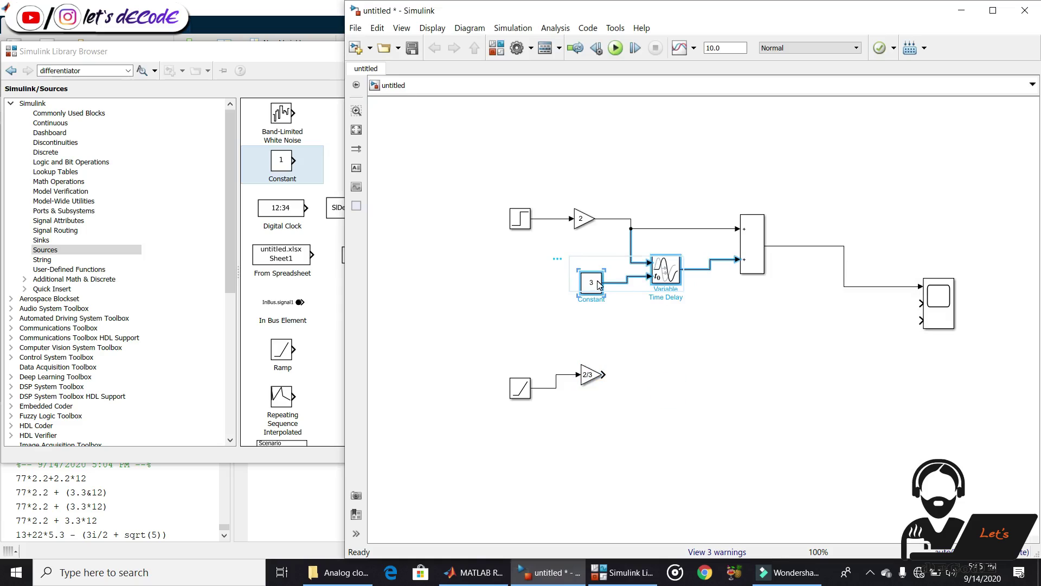
{"action": "key", "text": "ctrl+c"}
{"action": "double_click", "coordinate": [640, 379]}
{"action": "left_click", "coordinate": [674, 362]}
{"action": "key", "text": "ctrl+v"}
{"action": "left_click_drag", "start_coordinate": [759, 403], "coordinate": [700, 395]}
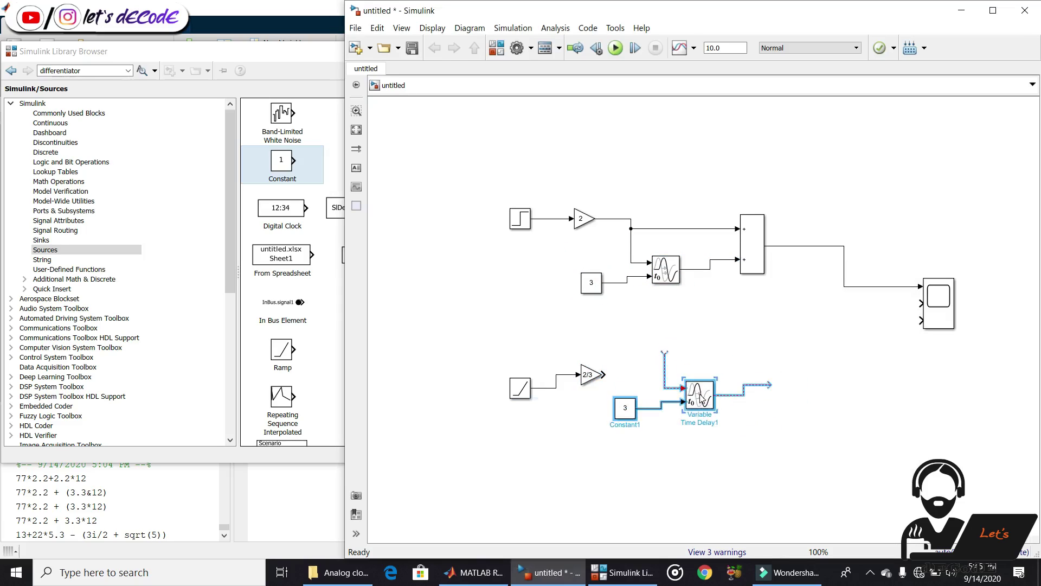
{"action": "left_click_drag", "start_coordinate": [665, 353], "coordinate": [600, 374]}
{"action": "left_click", "coordinate": [626, 410]}
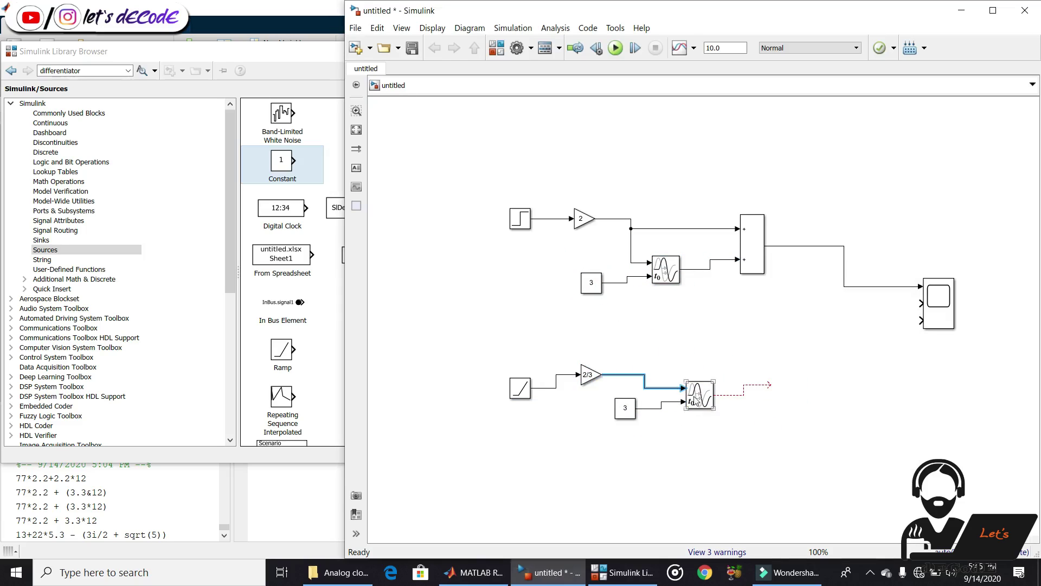
{"action": "double_click", "coordinate": [626, 410]}
{"action": "left_click", "coordinate": [762, 514]}
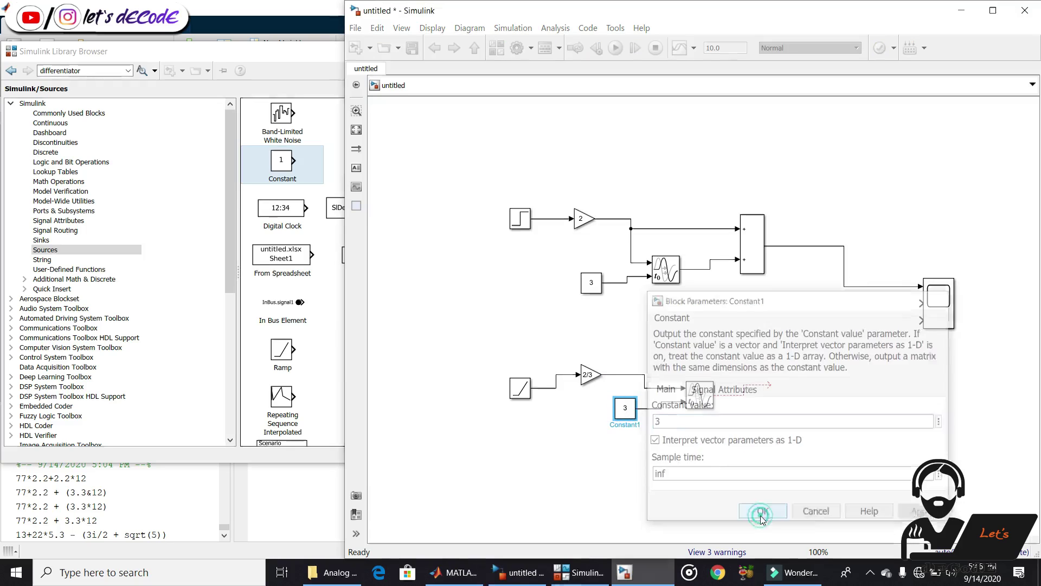
- Duplicate the ramp branch's Gain, Constant and Variable Time Delay below the original and connect the copy to the Ramp output
{"action": "left_click_drag", "start_coordinate": [729, 443], "coordinate": [564, 364]}
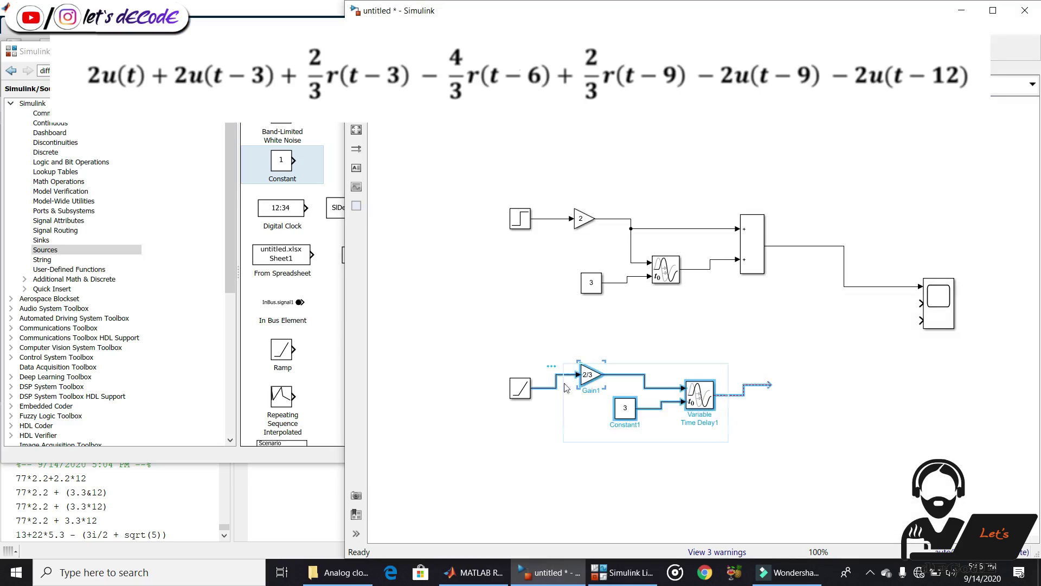
{"action": "key", "text": "ctrl+c"}
{"action": "left_click", "coordinate": [583, 450]}
{"action": "key", "text": "ctrl+v"}
{"action": "left_click_drag", "start_coordinate": [724, 477], "coordinate": [694, 473]}
{"action": "left_click_drag", "start_coordinate": [579, 452], "coordinate": [548, 388]}
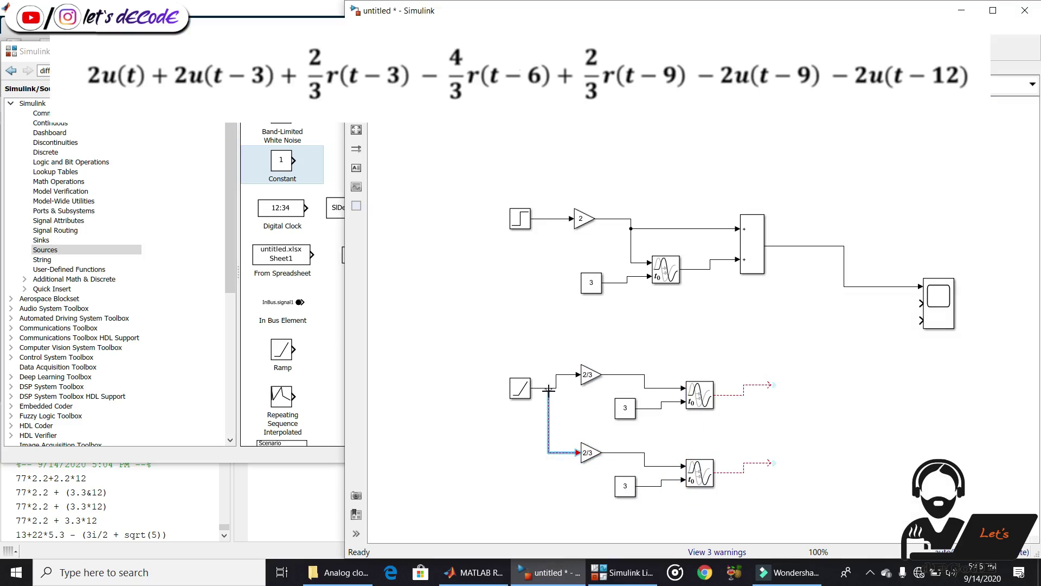
- Set the second ramp branch's gain to -4/3 and its delay constant to 6
{"action": "double_click", "coordinate": [587, 453]}
{"action": "type", "text": "-4/3"}
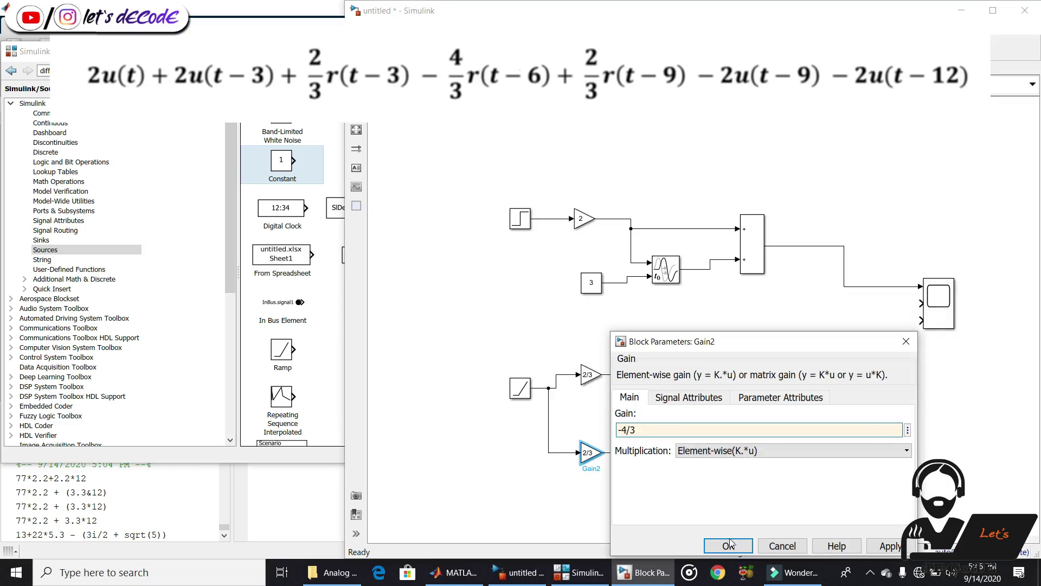
{"action": "key", "text": "Return"}
{"action": "double_click", "coordinate": [625, 486]}
{"action": "type", "text": "6"}
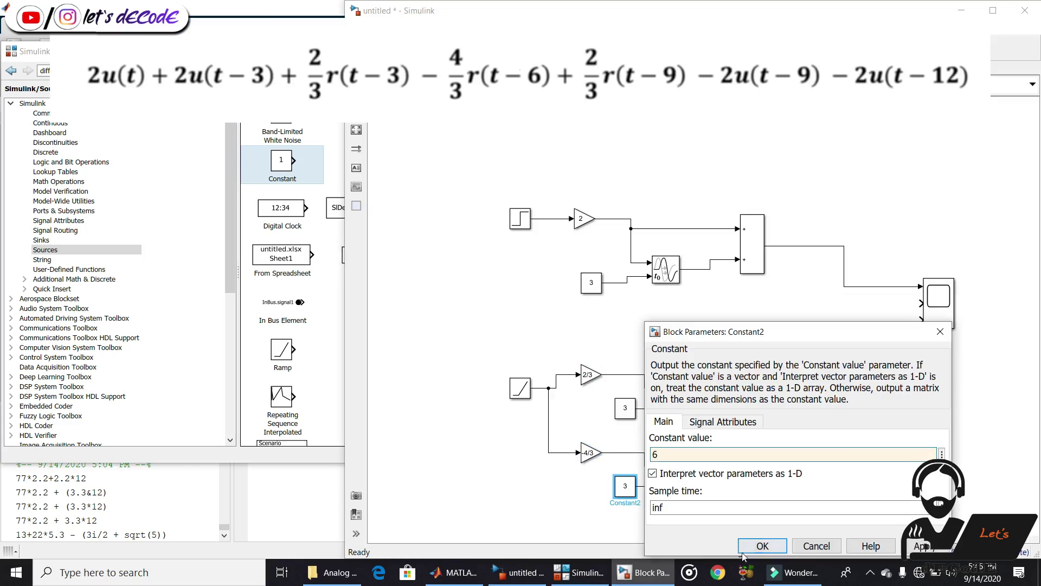
{"action": "key", "text": "Return"}
- Paste a third 2/3-gain delay branch beneath the others, connect it to the Ramp output, and set its delay constant to 9
{"action": "left_click", "coordinate": [779, 502]}
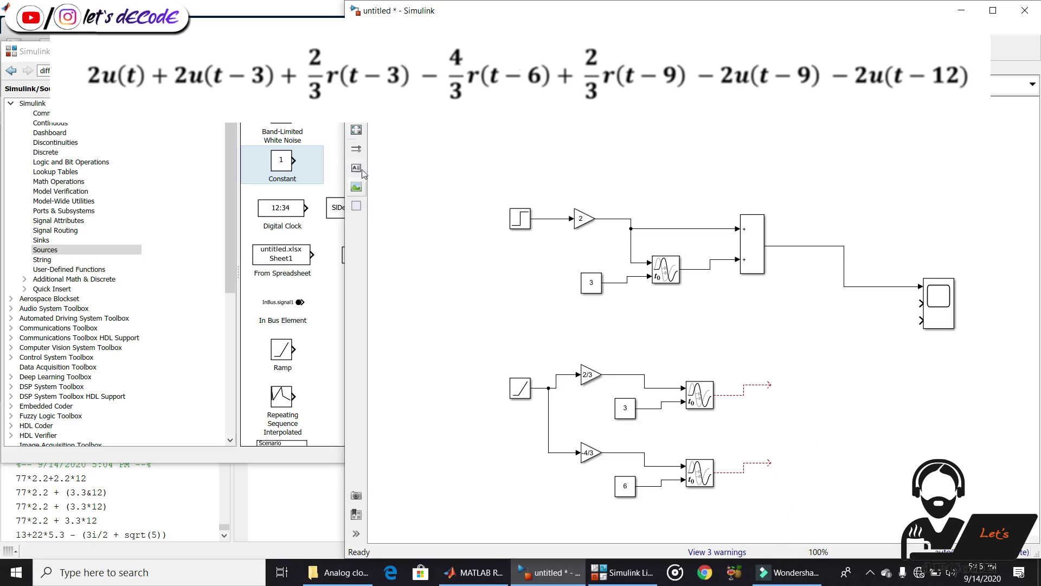
{"action": "key", "text": "ctrl+v"}
{"action": "scroll", "coordinate": [896, 487], "scroll_direction": "down", "scroll_amount": 1}
{"action": "left_click_drag", "start_coordinate": [879, 502], "coordinate": [700, 492]}
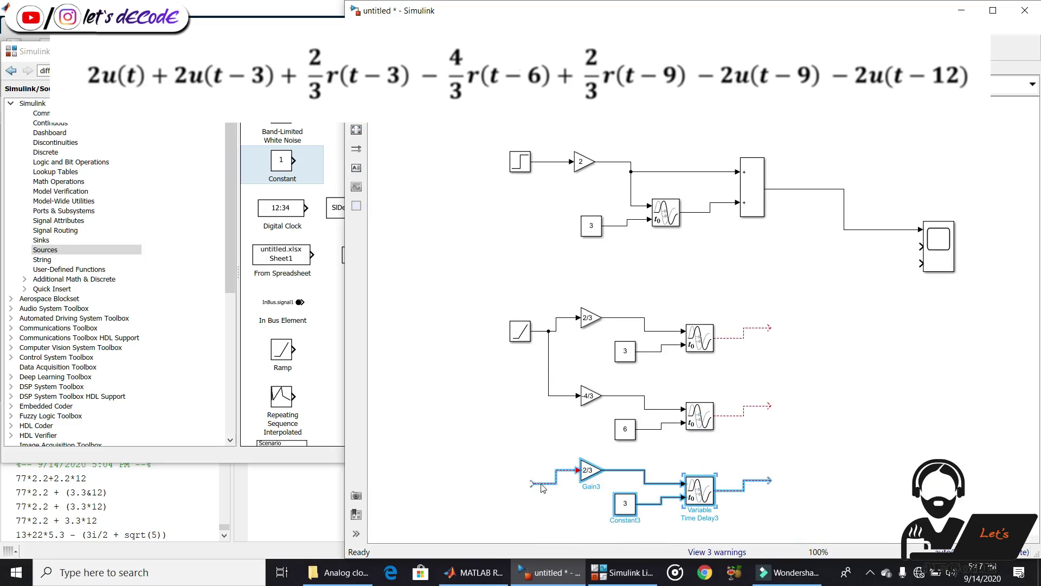
{"action": "left_click_drag", "start_coordinate": [532, 483], "coordinate": [548, 395]}
{"action": "double_click", "coordinate": [629, 502]}
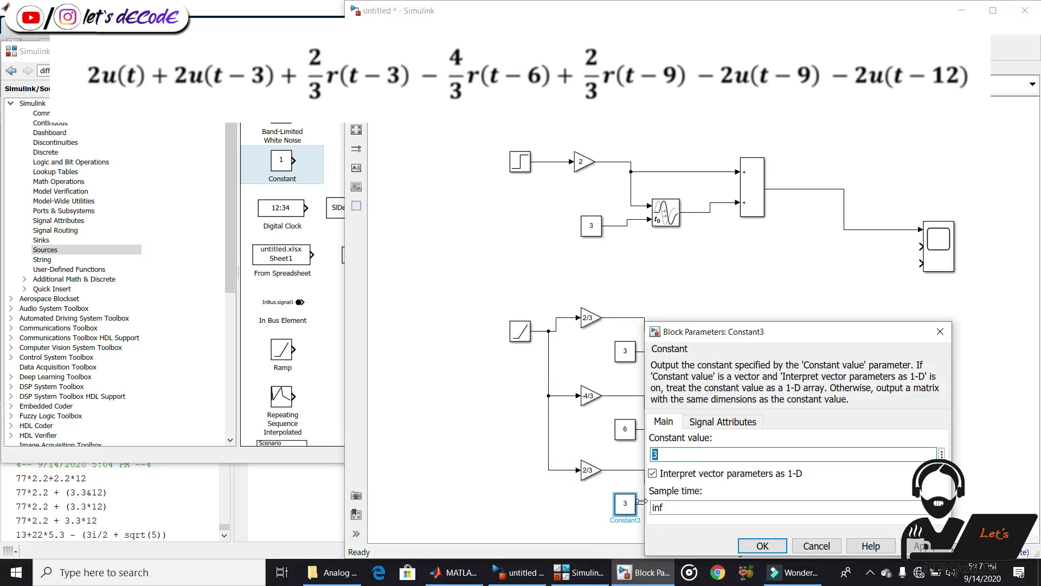
{"action": "type", "text": "9"}
{"action": "left_click", "coordinate": [763, 545]}
- Enlarge the Add block and set its list of signs to +++++
{"action": "left_click", "coordinate": [757, 212]}
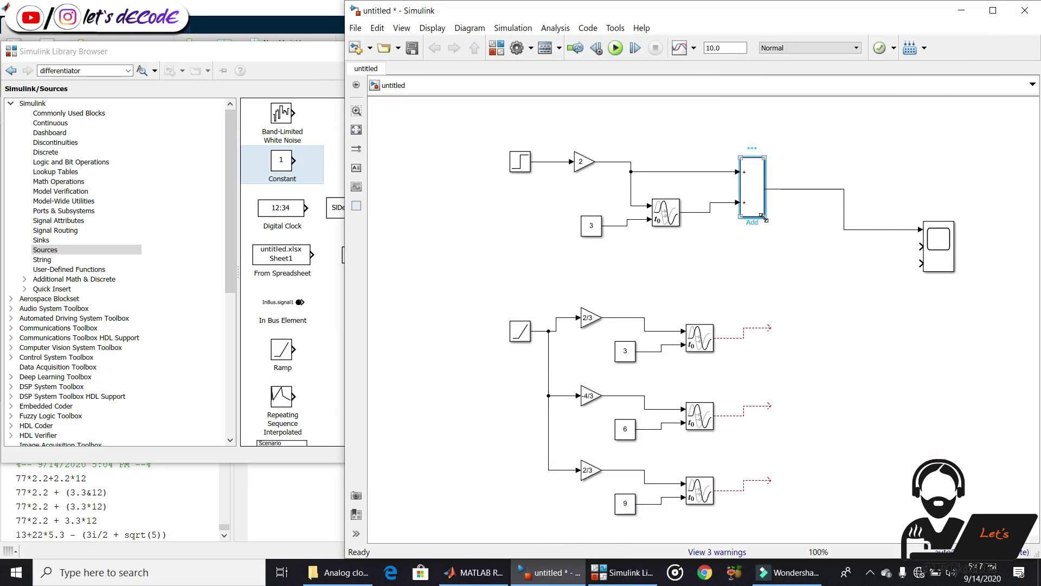
{"action": "left_click_drag", "start_coordinate": [764, 217], "coordinate": [779, 362]}
{"action": "double_click", "coordinate": [758, 314]}
{"action": "double_click", "coordinate": [529, 277]}
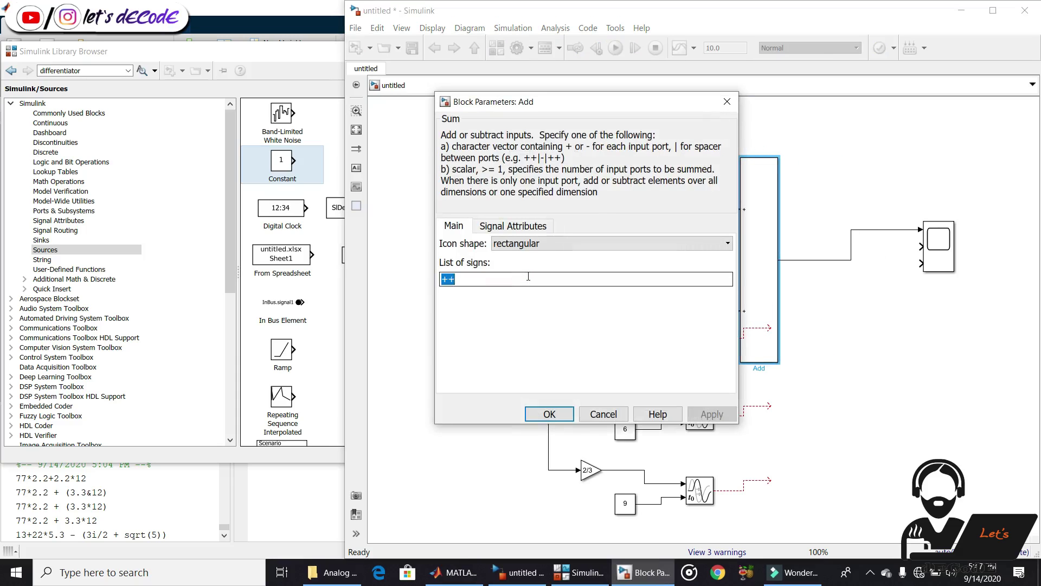
{"action": "type", "text": "+++++"}
{"action": "left_click", "coordinate": [549, 414]}
- Stretch and reposition the Add block, then connect the three ramp-branch delay outputs to its free inputs
{"action": "left_click_drag", "start_coordinate": [779, 362], "coordinate": [779, 483]}
{"action": "left_click_drag", "start_coordinate": [765, 470], "coordinate": [809, 476]}
{"action": "left_click_drag", "start_coordinate": [770, 327], "coordinate": [779, 327]}
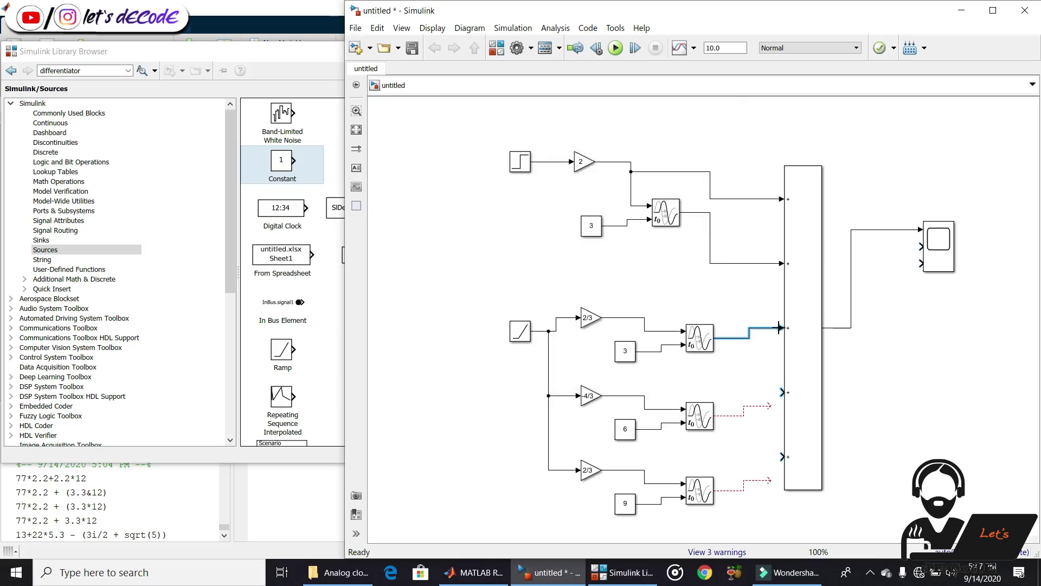
{"action": "left_click_drag", "start_coordinate": [771, 404], "coordinate": [779, 393]}
{"action": "left_click_drag", "start_coordinate": [772, 475], "coordinate": [781, 456]}
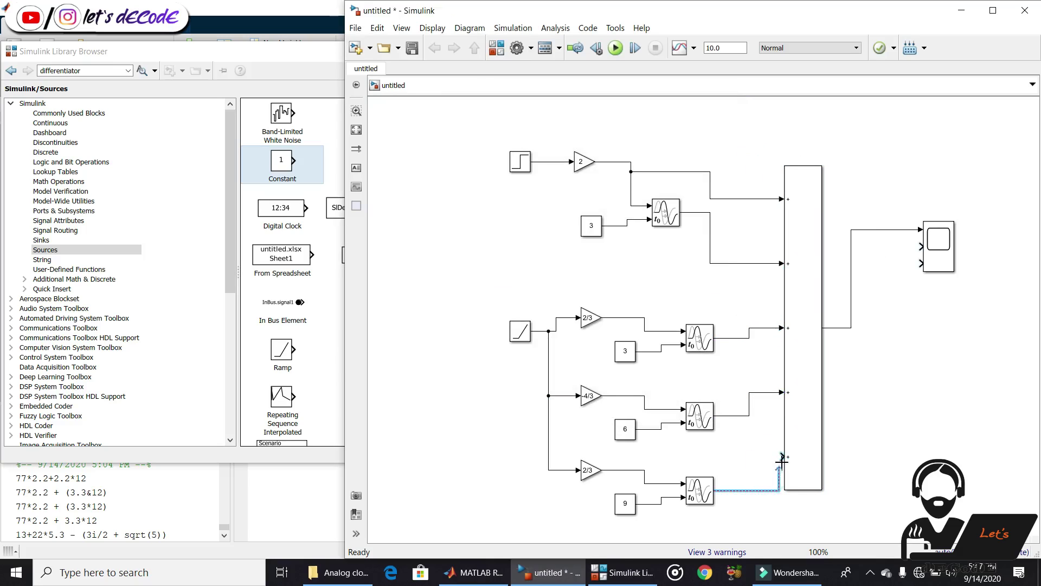
{"action": "left_click_drag", "start_coordinate": [823, 492], "coordinate": [815, 509]}
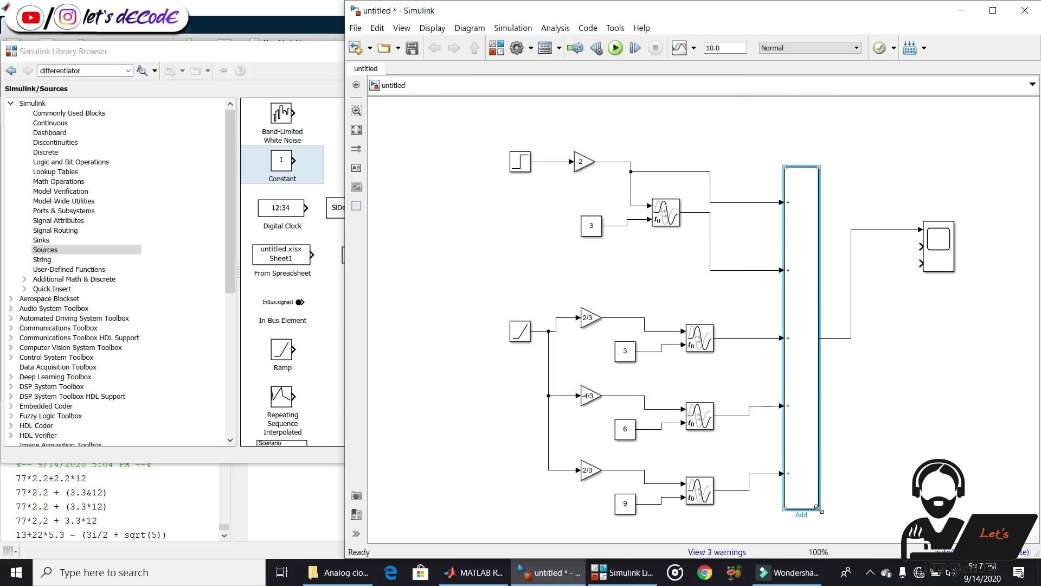
{"action": "left_click", "coordinate": [851, 472]}
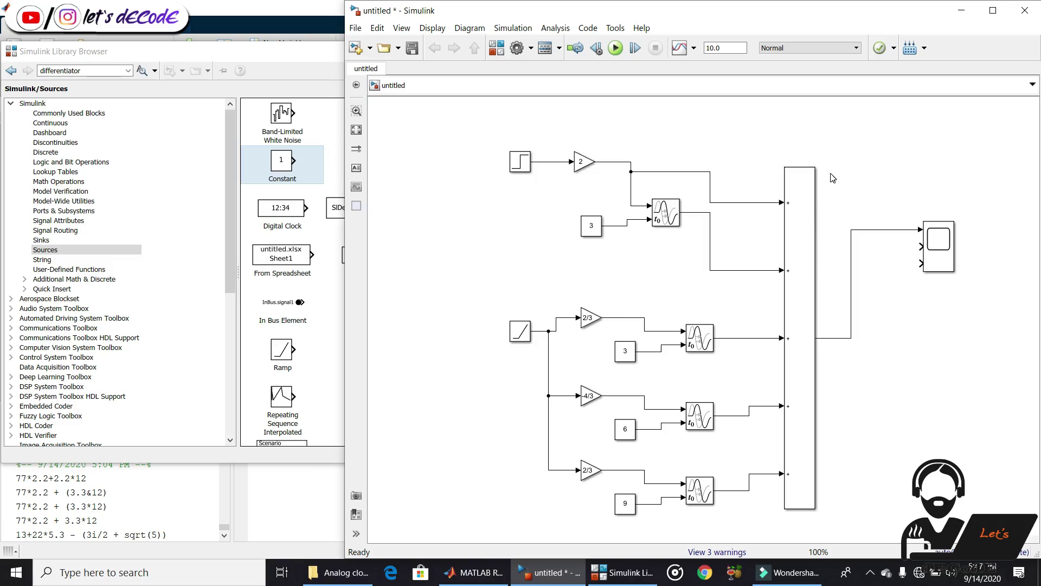
- Run the simulation and view the summed five-input waveform in the Scope
{"action": "left_click", "coordinate": [615, 49]}
{"action": "double_click", "coordinate": [934, 244]}
{"action": "left_click", "coordinate": [682, 186]}
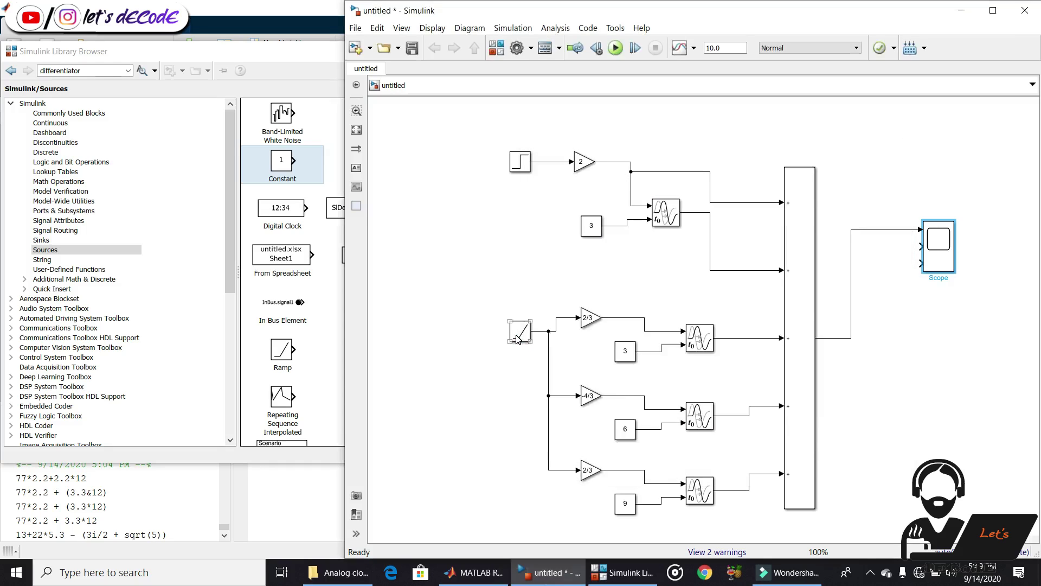
- Check the Ramp block's parameters, set the Step block's step time to 0, and rerun the simulation
{"action": "double_click", "coordinate": [519, 331]}
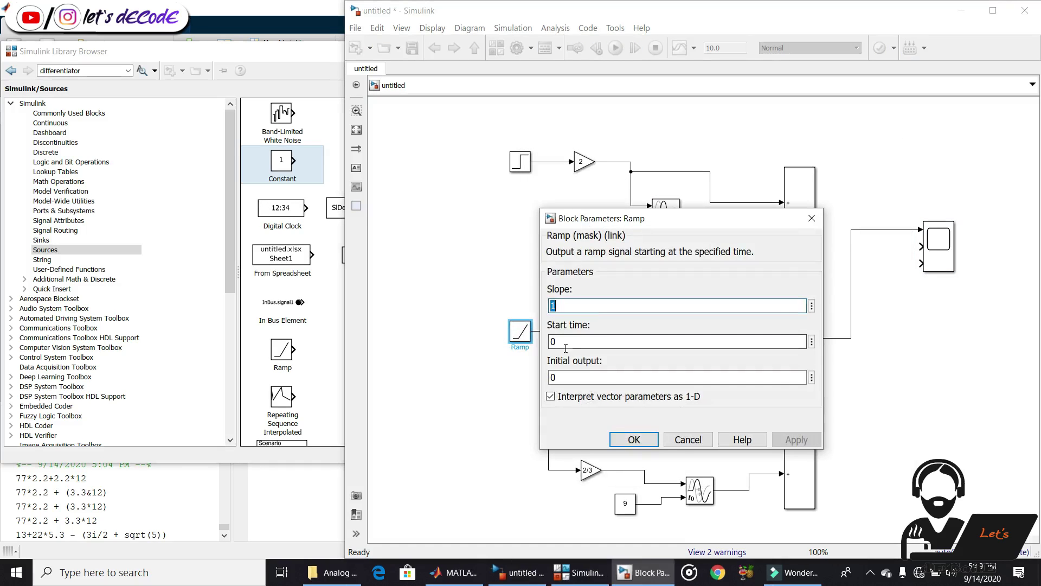
{"action": "left_click", "coordinate": [565, 347]}
{"action": "left_click", "coordinate": [629, 436]}
{"action": "left_click", "coordinate": [516, 271]}
{"action": "double_click", "coordinate": [520, 161]}
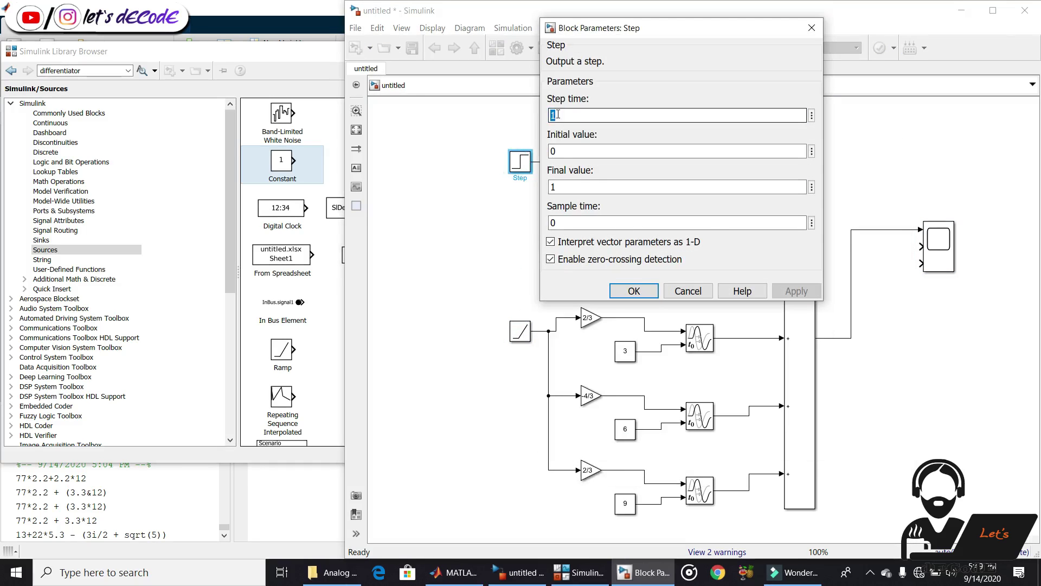
{"action": "type", "text": "0"}
{"action": "left_click", "coordinate": [633, 291]}
{"action": "left_click", "coordinate": [615, 48]}
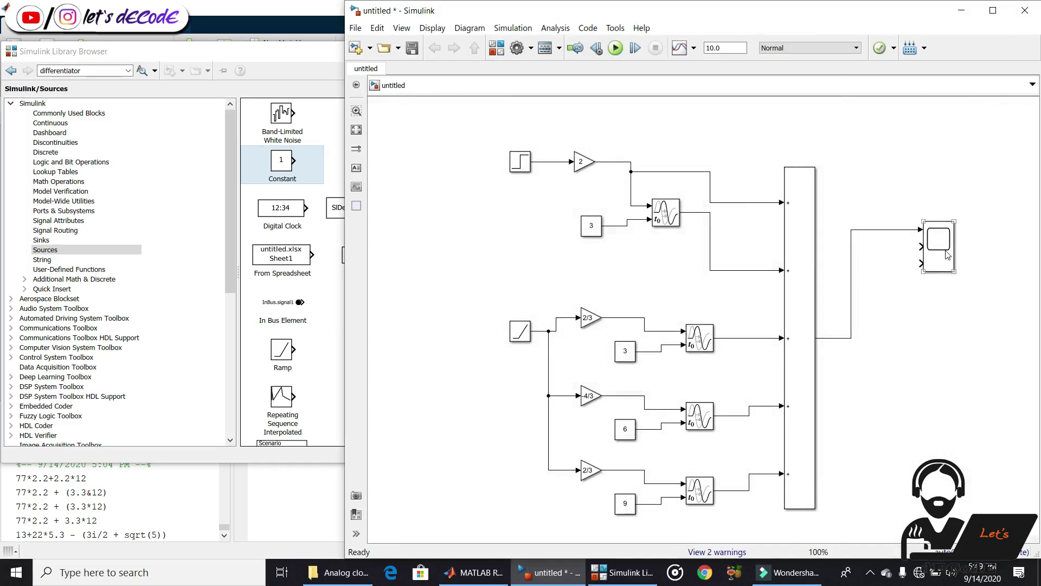
{"action": "left_click", "coordinate": [890, 150]}
- Set the Step block's step time to 1 and the Ramp block's start time to 1
{"action": "double_click", "coordinate": [522, 161]}
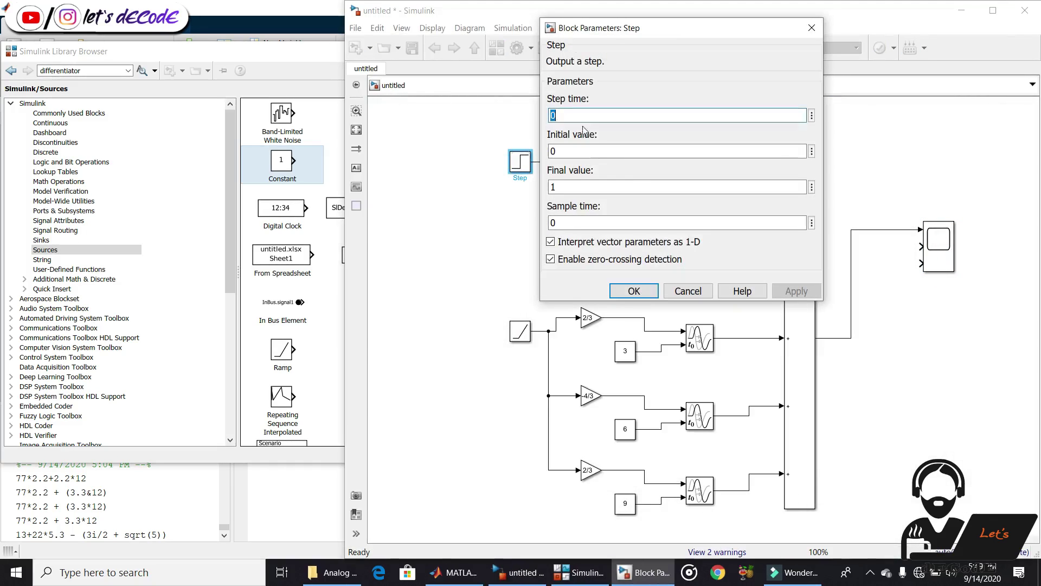
{"action": "type", "text": "1"}
{"action": "left_click", "coordinate": [633, 290]}
{"action": "double_click", "coordinate": [519, 331]}
{"action": "double_click", "coordinate": [564, 340]}
{"action": "type", "text": "1"}
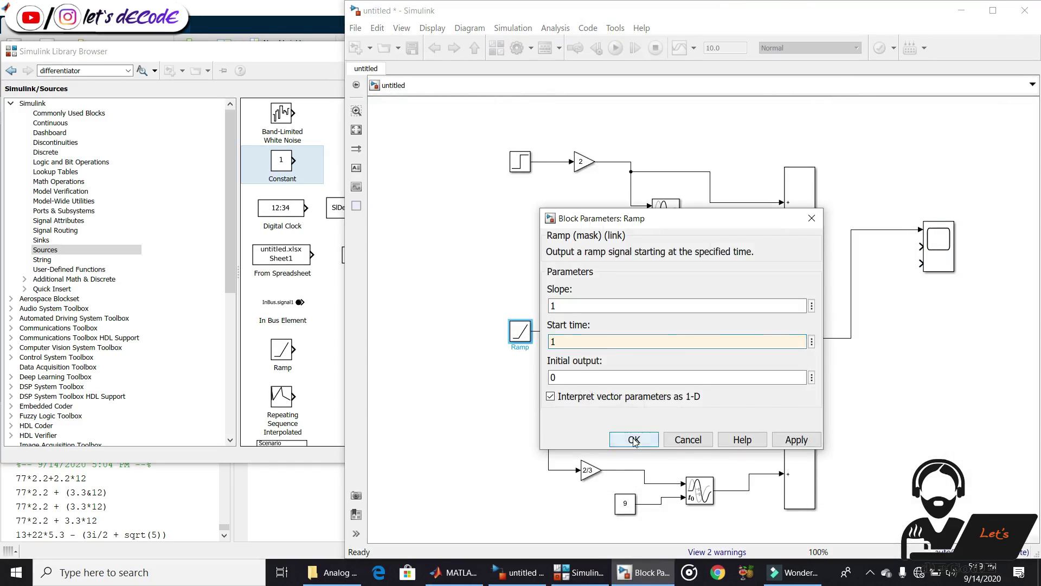
{"action": "left_click", "coordinate": [633, 438]}
- Rerun the simulation and check the waveform in the Scope with both sources starting at 1
{"action": "left_click", "coordinate": [615, 48]}
{"action": "double_click", "coordinate": [939, 247]}
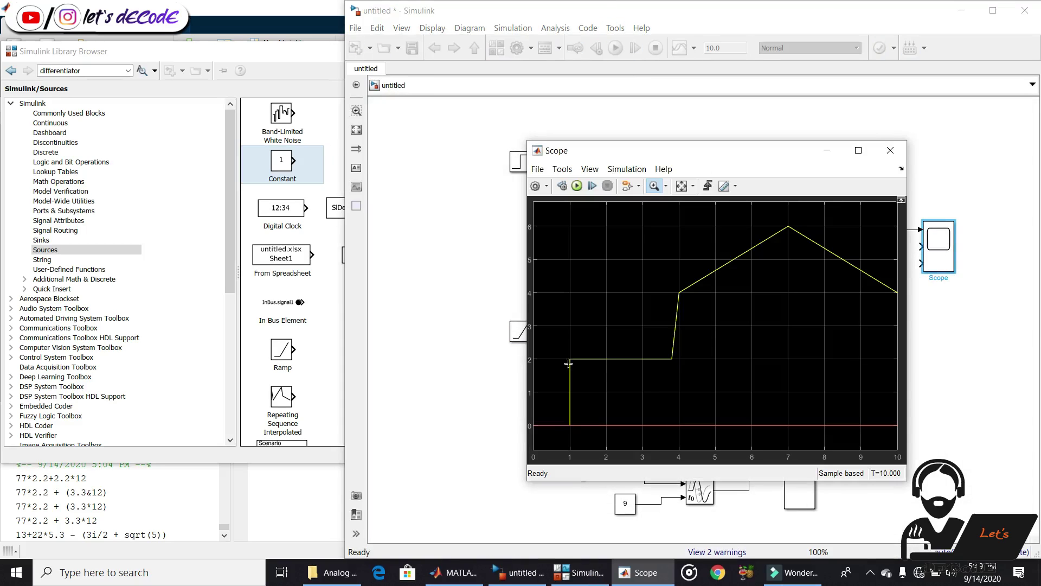
{"action": "left_click", "coordinate": [890, 150]}
- Select the whole model and shift it up and to the left to free space beneath it
{"action": "left_click", "coordinate": [890, 421]}
{"action": "left_click_drag", "start_coordinate": [1009, 460], "coordinate": [472, 109]}
{"action": "left_click_drag", "start_coordinate": [807, 271], "coordinate": [779, 229]}
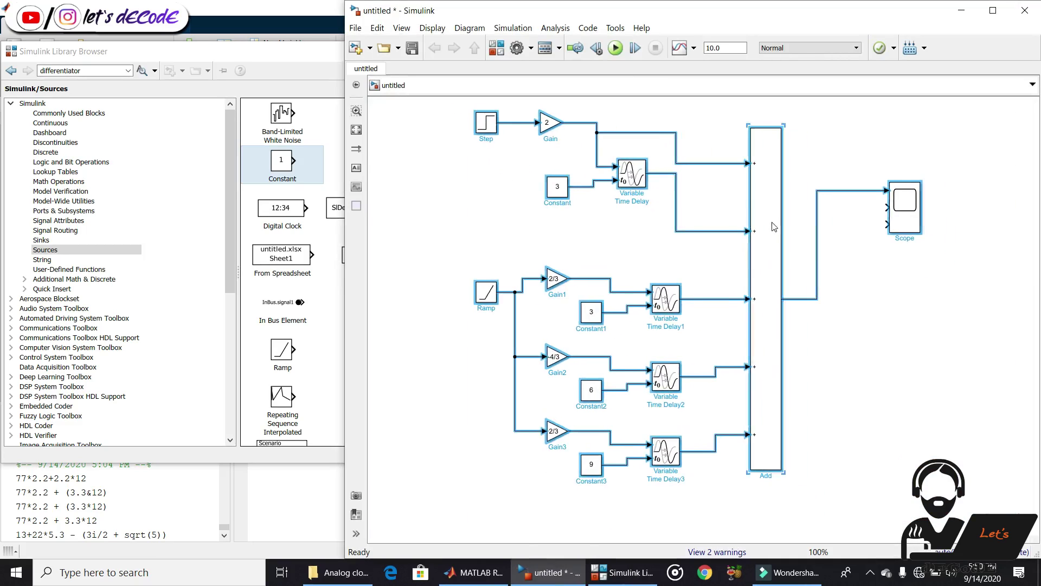
{"action": "left_click", "coordinate": [829, 461]}
- Copy the Step block beneath the ramp branches and feed it into a new Gain block
{"action": "left_click_drag", "start_coordinate": [490, 122], "coordinate": [507, 506]}
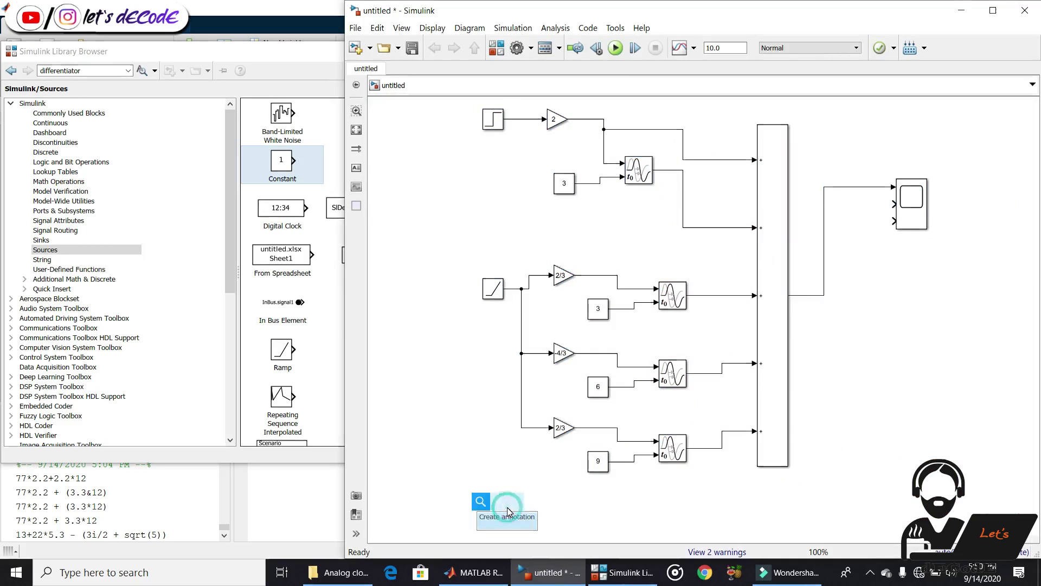
{"action": "double_click", "coordinate": [549, 498]}
{"action": "type", "text": "gain"}
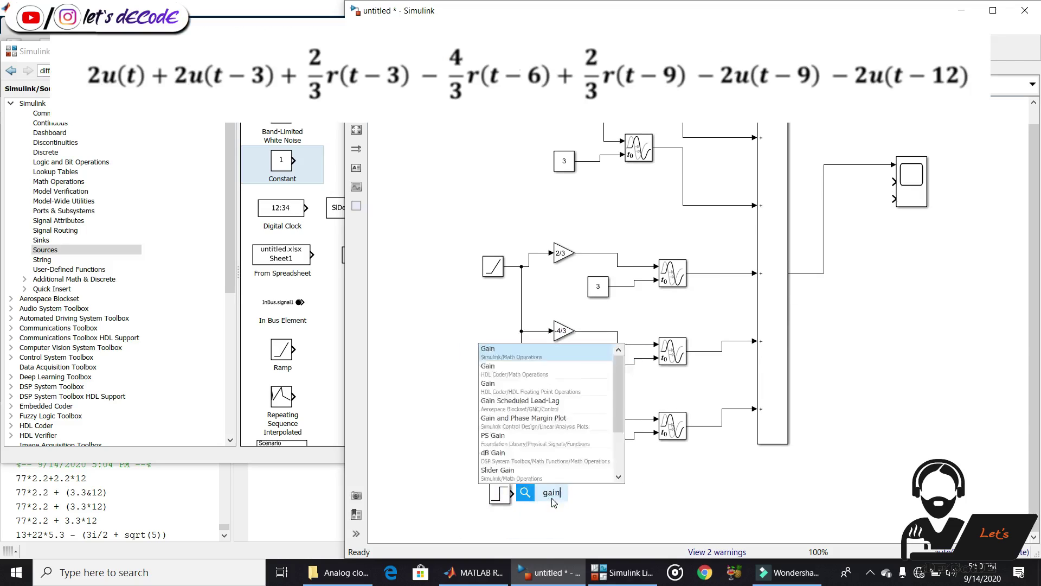
{"action": "key", "text": "Return"}
{"action": "left_click", "coordinate": [536, 480]}
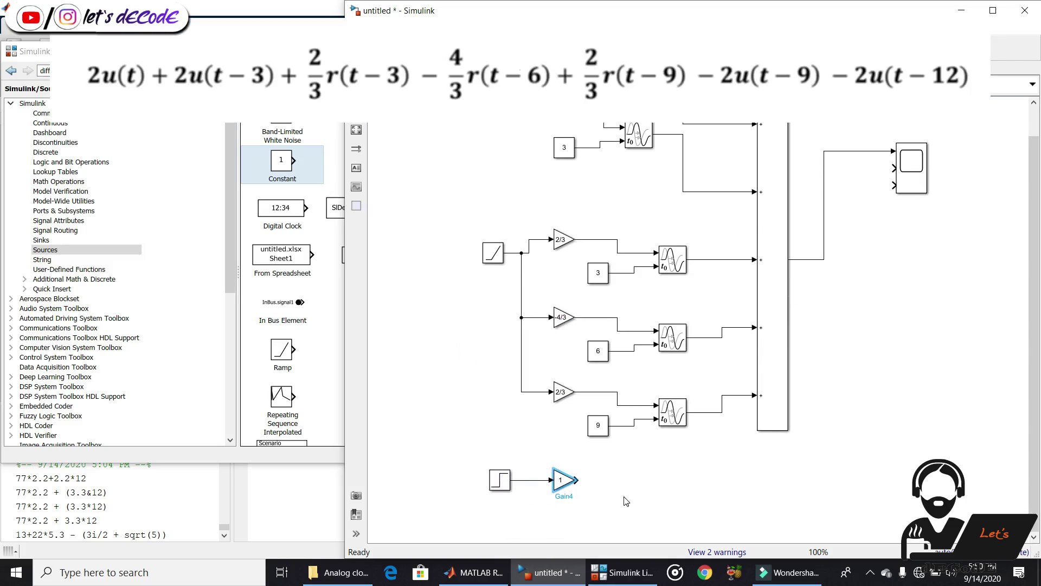
- Duplicate the 9-second Constant and Variable Time Delay pair twice beside the new Gain and feed both delays from it
{"action": "left_click_drag", "start_coordinate": [692, 439], "coordinate": [600, 409]}
{"action": "left_click_drag", "start_coordinate": [680, 421], "coordinate": [678, 506], "text": "ctrl"}
{"action": "left_click", "coordinate": [719, 516]}
{"action": "left_click", "coordinate": [731, 526]}
{"action": "key", "text": "ctrl+v"}
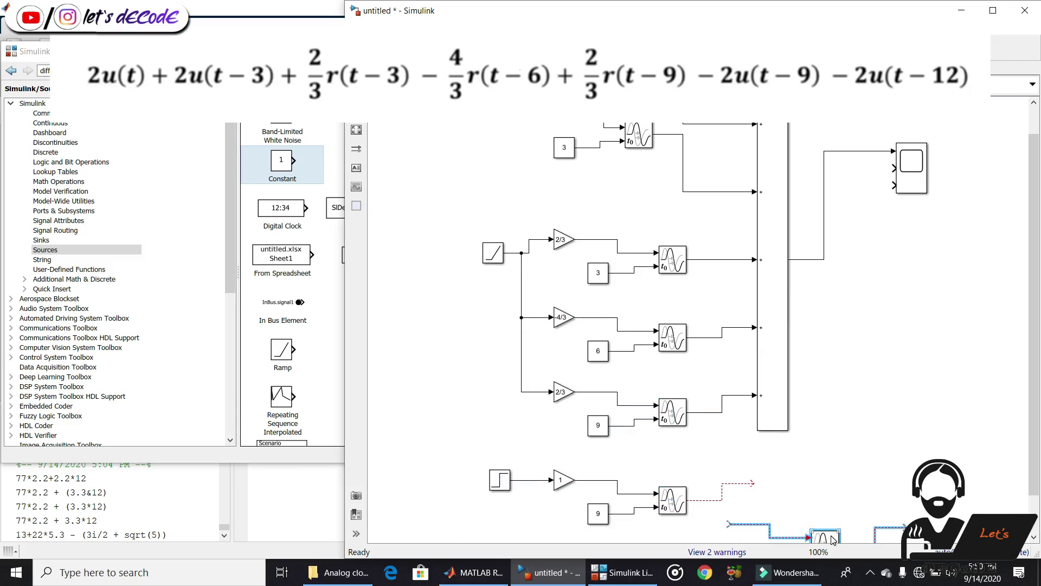
{"action": "left_click_drag", "start_coordinate": [831, 538], "coordinate": [678, 456]}
{"action": "left_click_drag", "start_coordinate": [576, 442], "coordinate": [582, 377]}
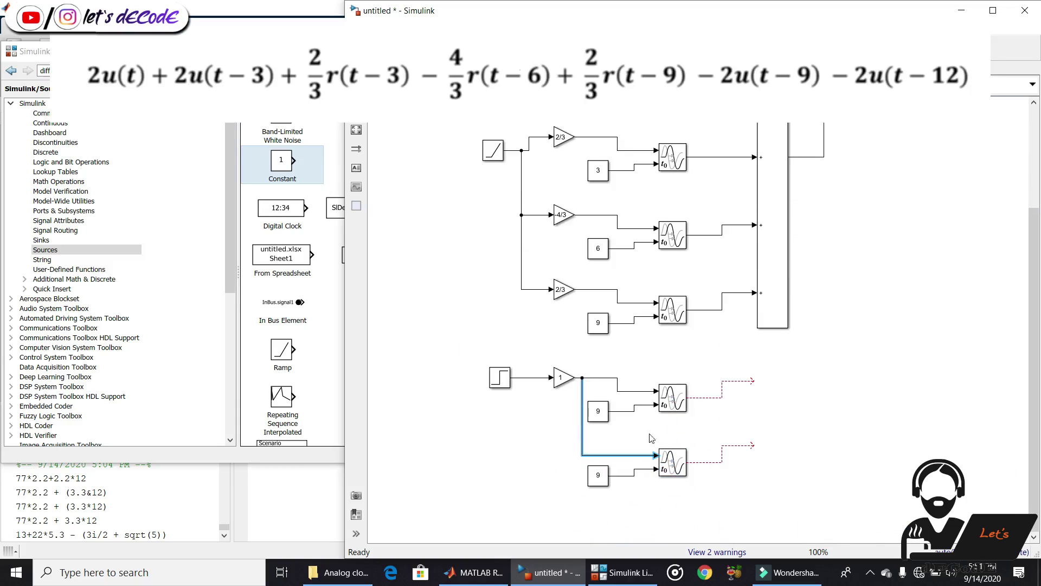
- Set the new step branch's gain to -2 and its lower delay constant to 12
{"action": "double_click", "coordinate": [604, 411]}
{"action": "left_click", "coordinate": [735, 516]}
{"action": "double_click", "coordinate": [563, 378]}
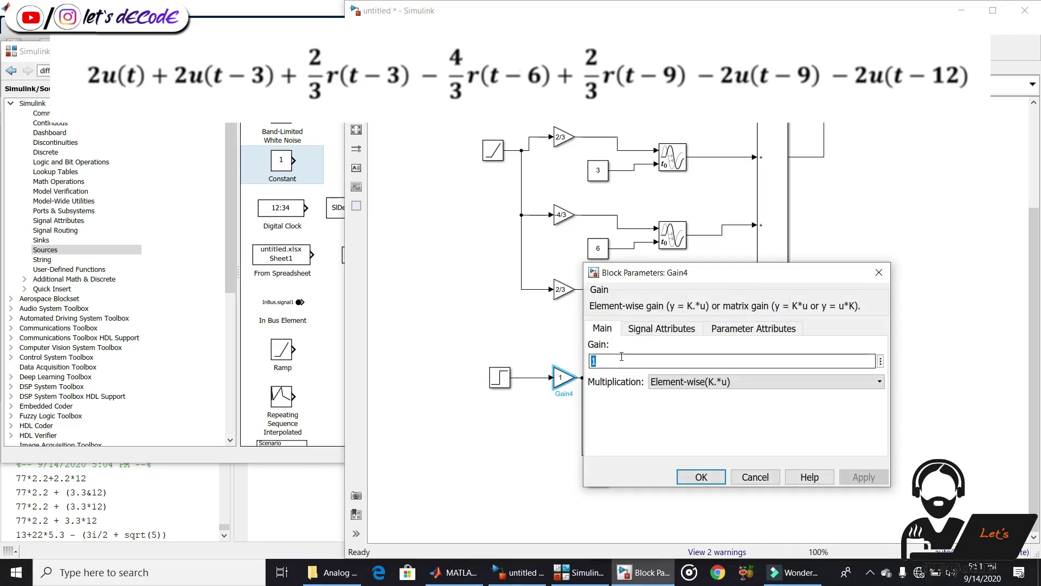
{"action": "type", "text": "-2"}
{"action": "left_click", "coordinate": [697, 477]}
{"action": "double_click", "coordinate": [598, 475]}
{"action": "type", "text": "12"}
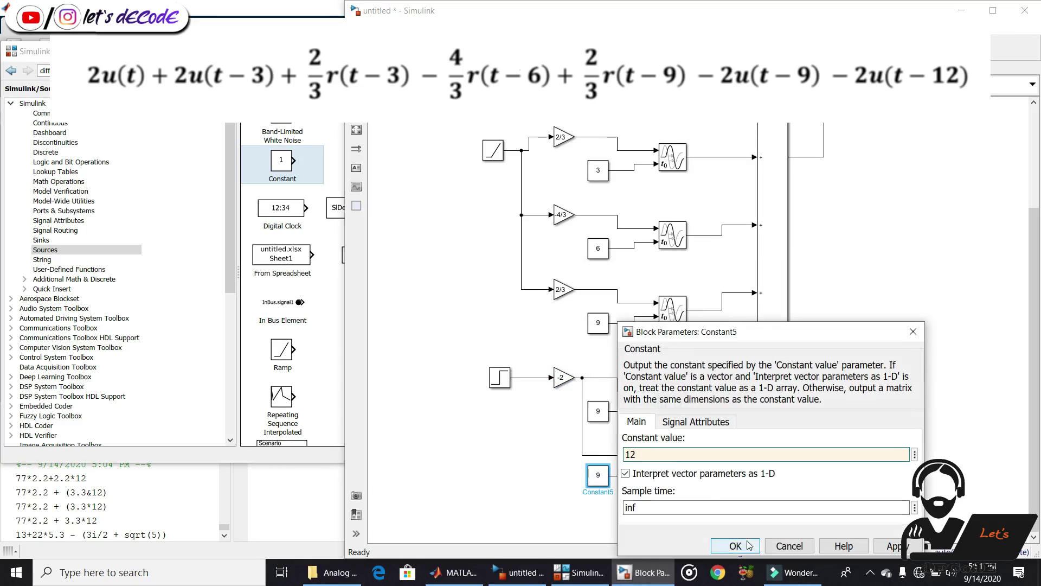
{"action": "key", "text": "Return"}
- Set the Add block's signs to +++++++, extend it downward, and connect the two new step-branch delay outputs
{"action": "double_click", "coordinate": [772, 325]}
{"action": "type", "text": "+++++++"}
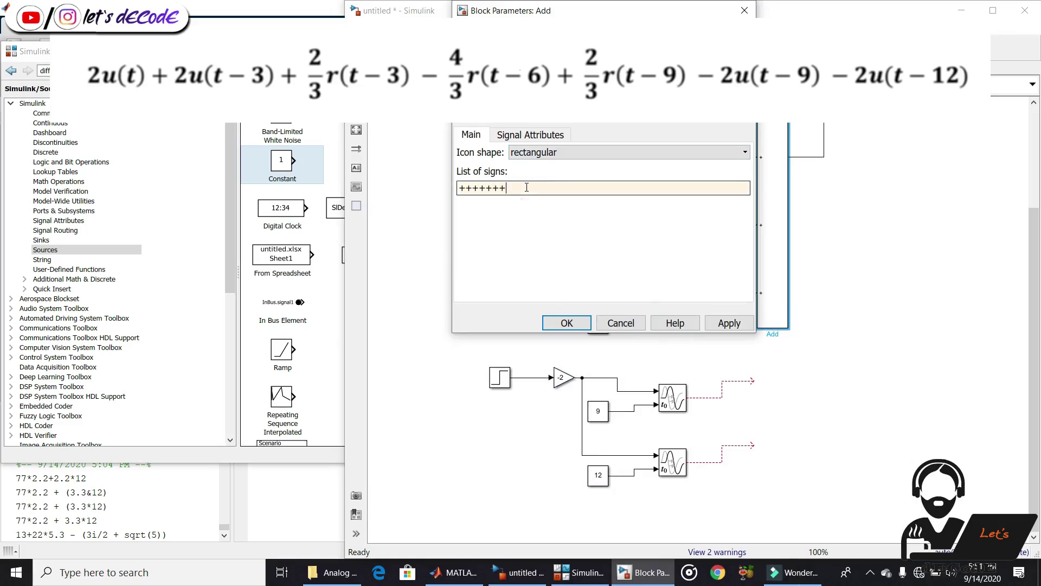
{"action": "key", "text": "Return"}
{"action": "left_click_drag", "start_coordinate": [783, 323], "coordinate": [802, 489]}
{"action": "left_click_drag", "start_coordinate": [752, 381], "coordinate": [753, 381]}
{"action": "left_click_drag", "start_coordinate": [756, 445], "coordinate": [754, 452]}
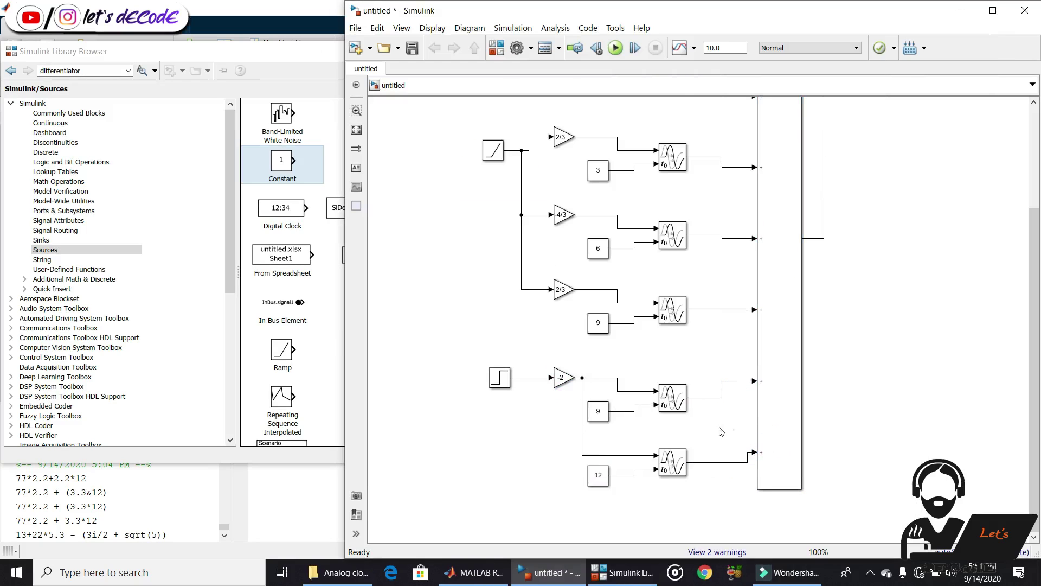
- Run the simulation, align the Scope with the Add block's output, and view the waveform
{"action": "left_click", "coordinate": [616, 47]}
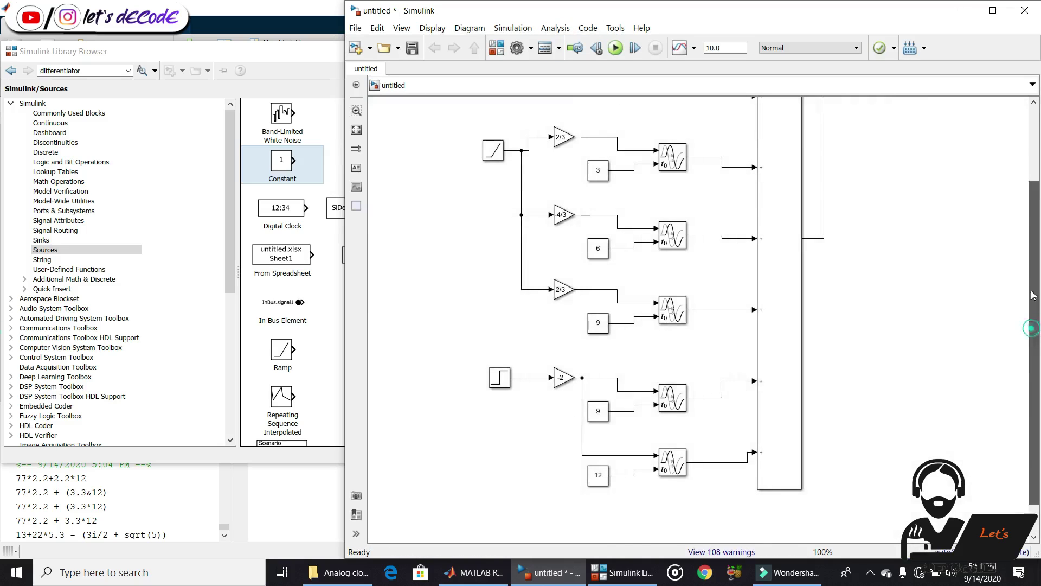
{"action": "scroll", "coordinate": [965, 244], "scroll_direction": "up", "scroll_amount": 3}
{"action": "left_click_drag", "start_coordinate": [919, 207], "coordinate": [934, 399]}
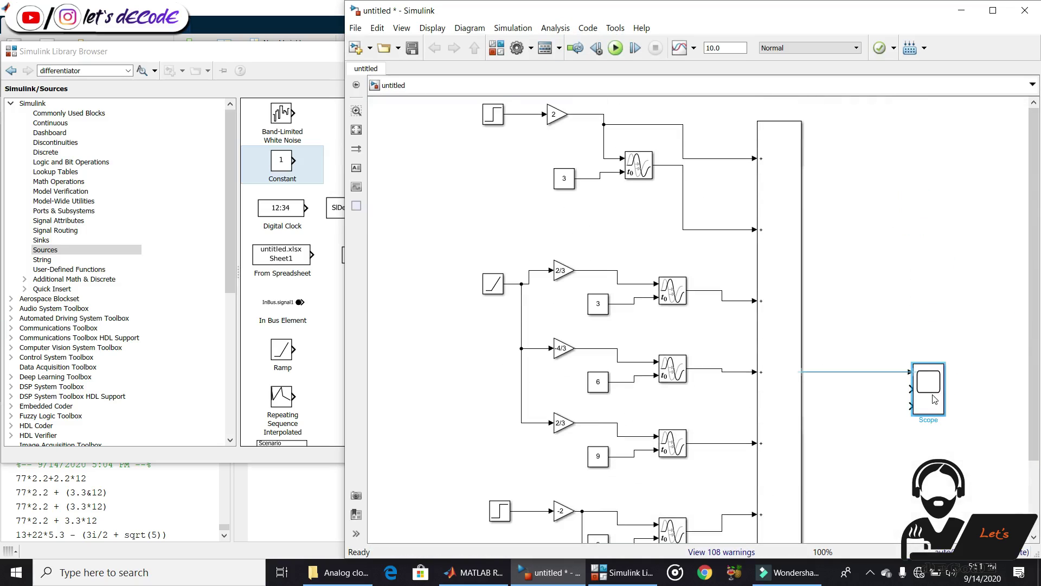
{"action": "double_click", "coordinate": [934, 399]}
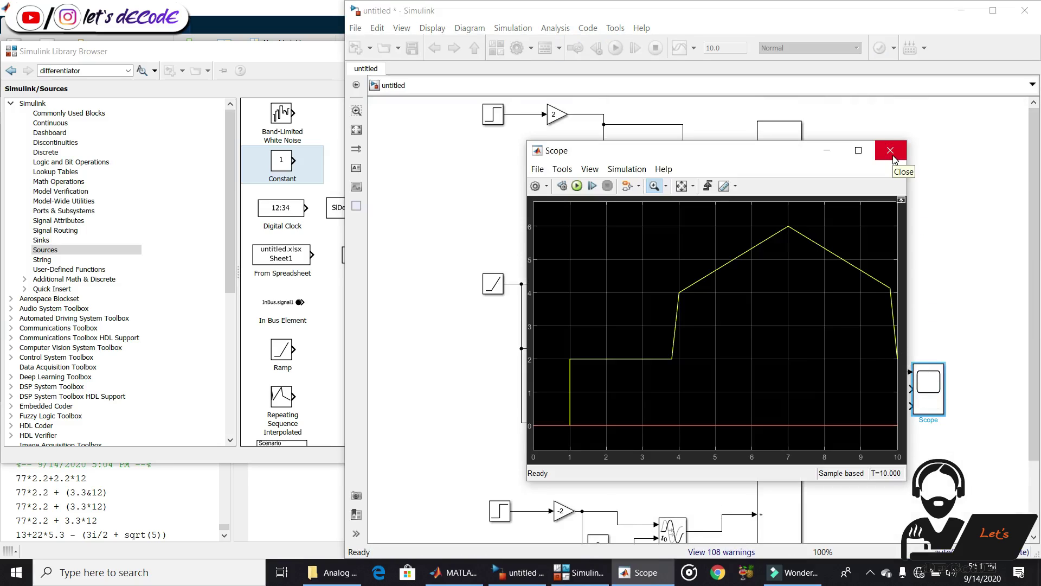
{"action": "left_click", "coordinate": [891, 151]}
- Set the simulation stop time to 20, rerun the model, and view the Scope waveform
{"action": "double_click", "coordinate": [722, 47]}
{"action": "type", "text": "20"}
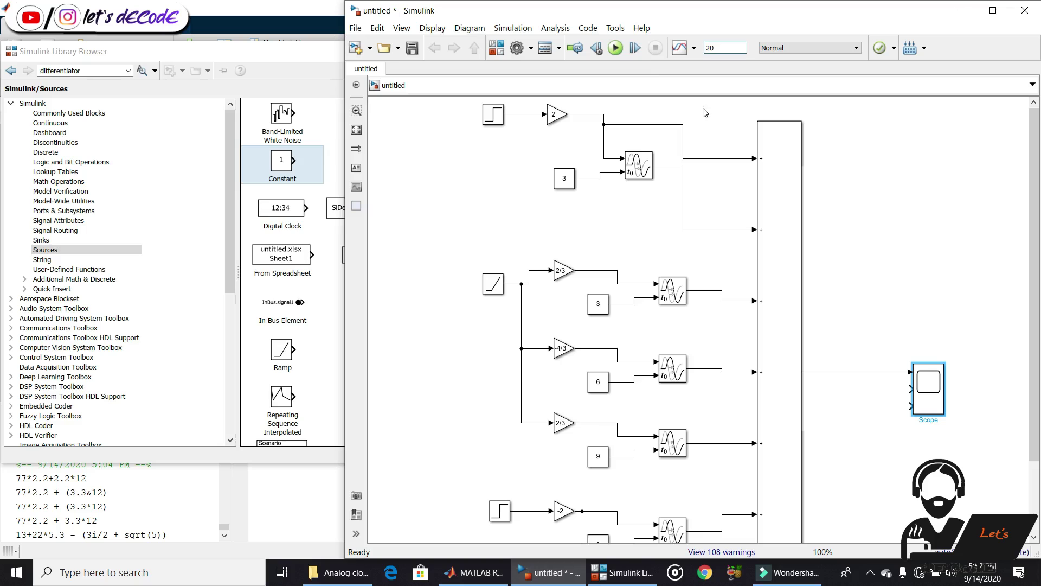
{"action": "left_click", "coordinate": [615, 48]}
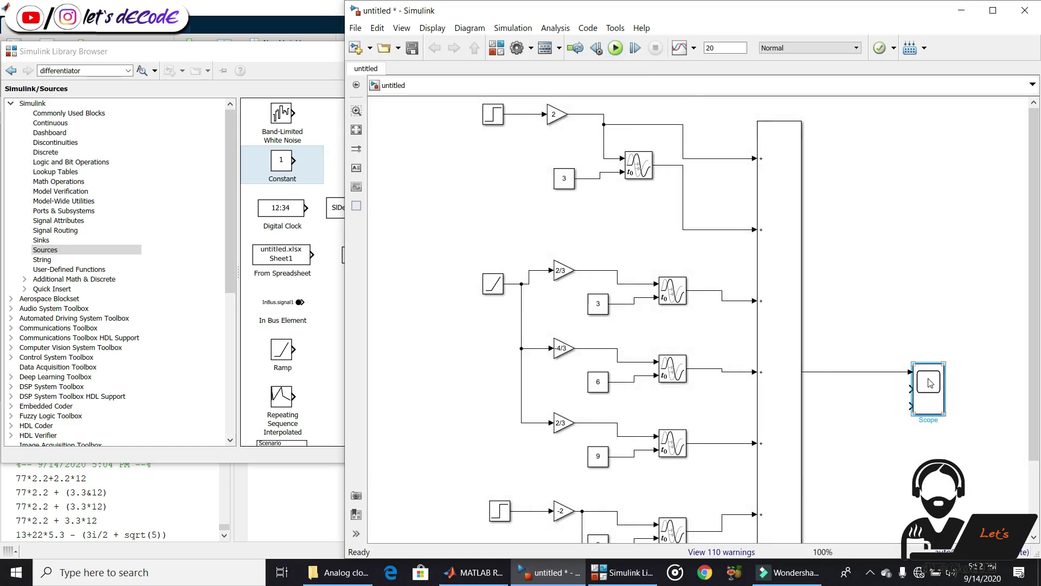
{"action": "double_click", "coordinate": [930, 382]}
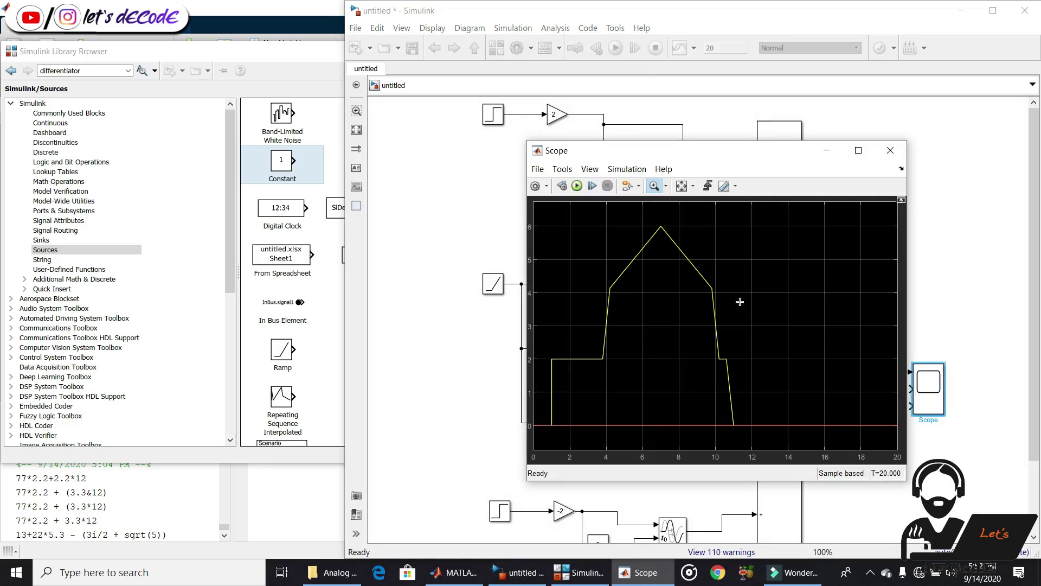
{"action": "left_click", "coordinate": [890, 150]}
- Edit the maximum delay of the -2 branch's upper Variable Time Delay and set the lower one's maximum delay to 20
{"action": "scroll", "coordinate": [777, 424], "scroll_direction": "down", "scroll_amount": 4}
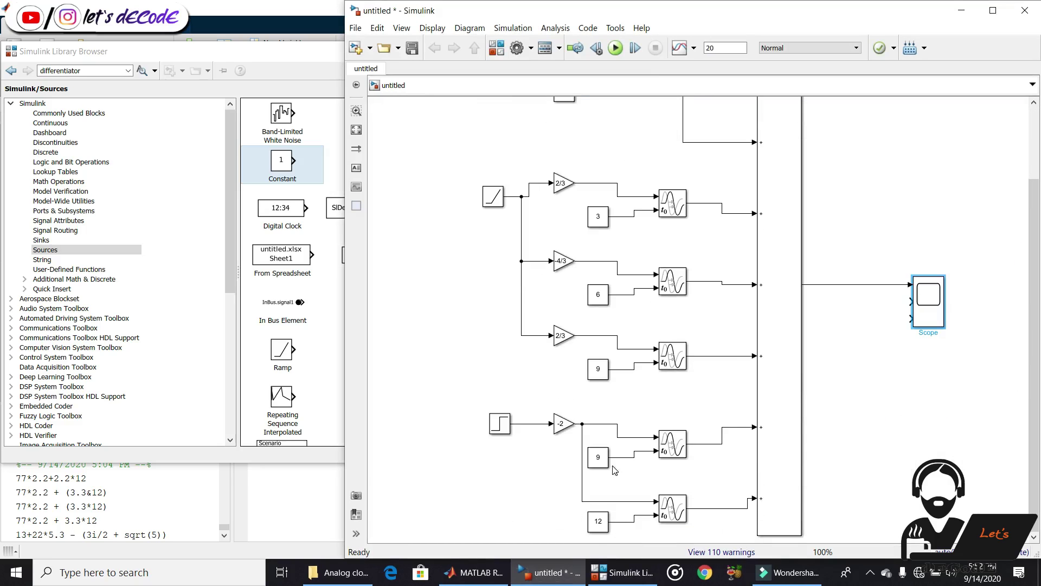
{"action": "double_click", "coordinate": [670, 447]}
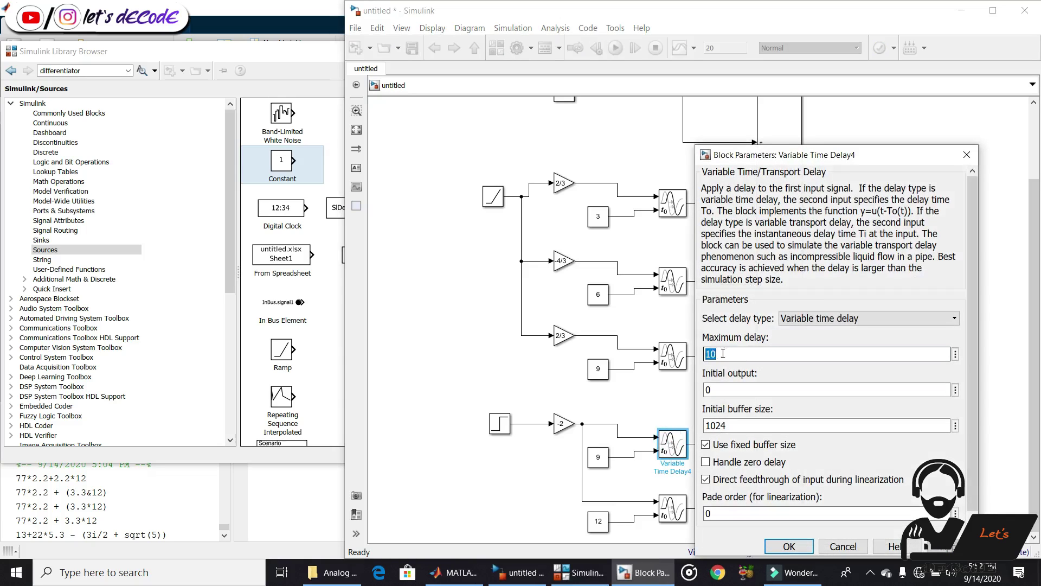
{"action": "left_click_drag", "start_coordinate": [762, 337], "coordinate": [704, 342]}
{"action": "left_click", "coordinate": [789, 546]}
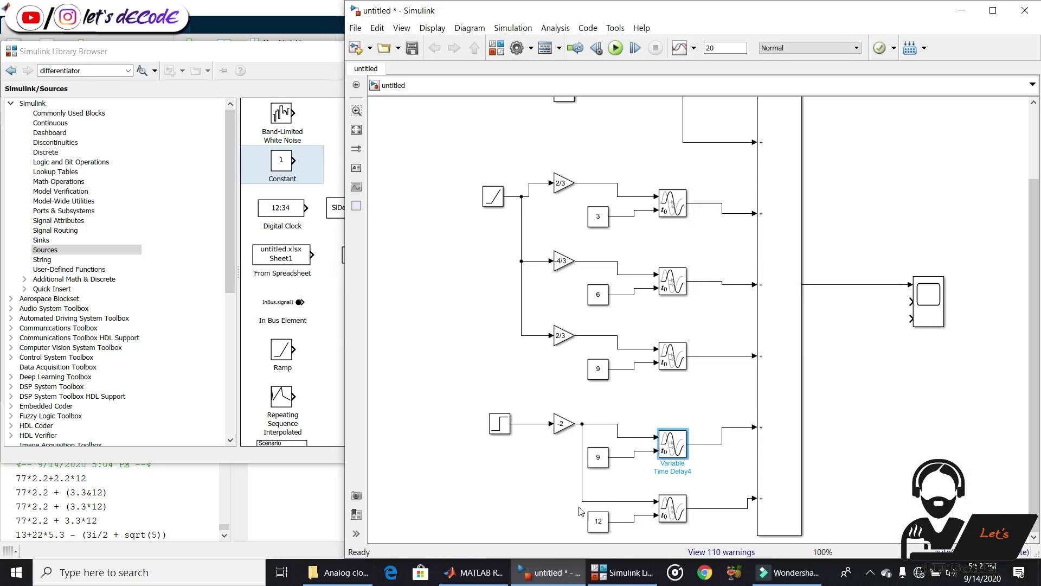
{"action": "double_click", "coordinate": [670, 510]}
{"action": "double_click", "coordinate": [726, 350]}
{"action": "left_click", "coordinate": [727, 349]}
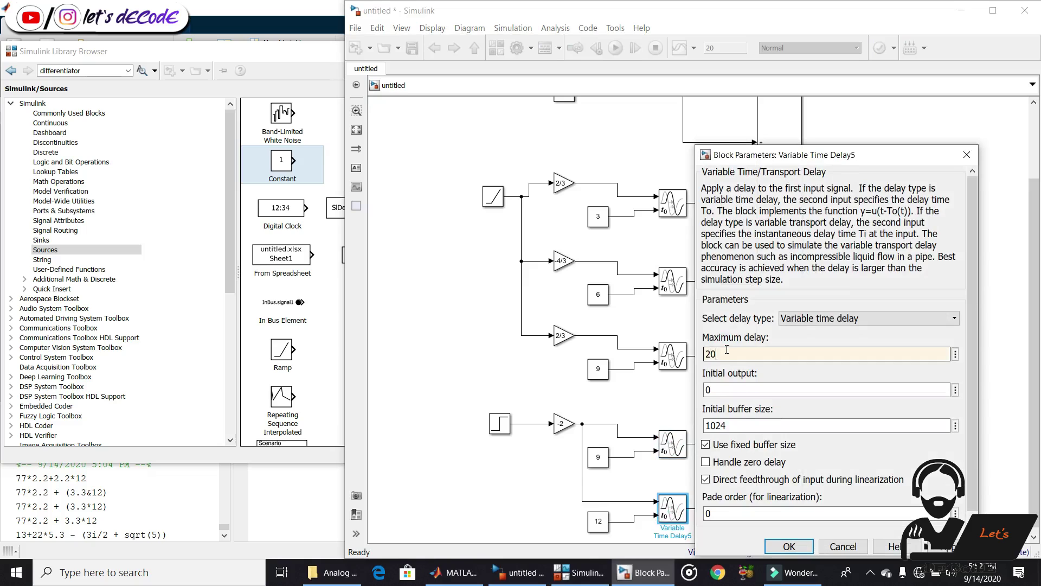
{"action": "left_click", "coordinate": [789, 546]}
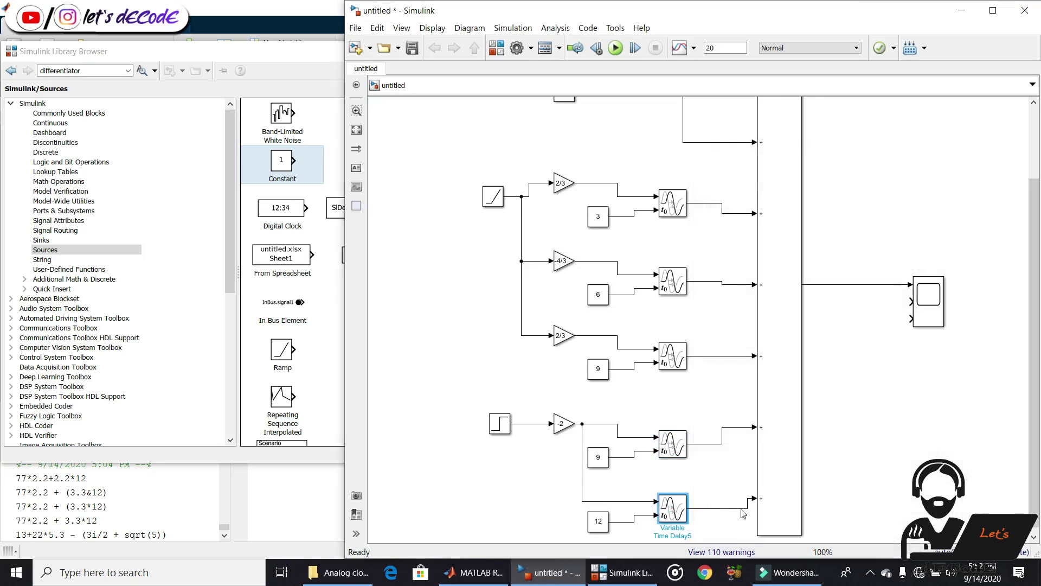
- Rerun the simulation, view the final waveform in the Scope, and fit the whole model in view
{"action": "left_click", "coordinate": [617, 48]}
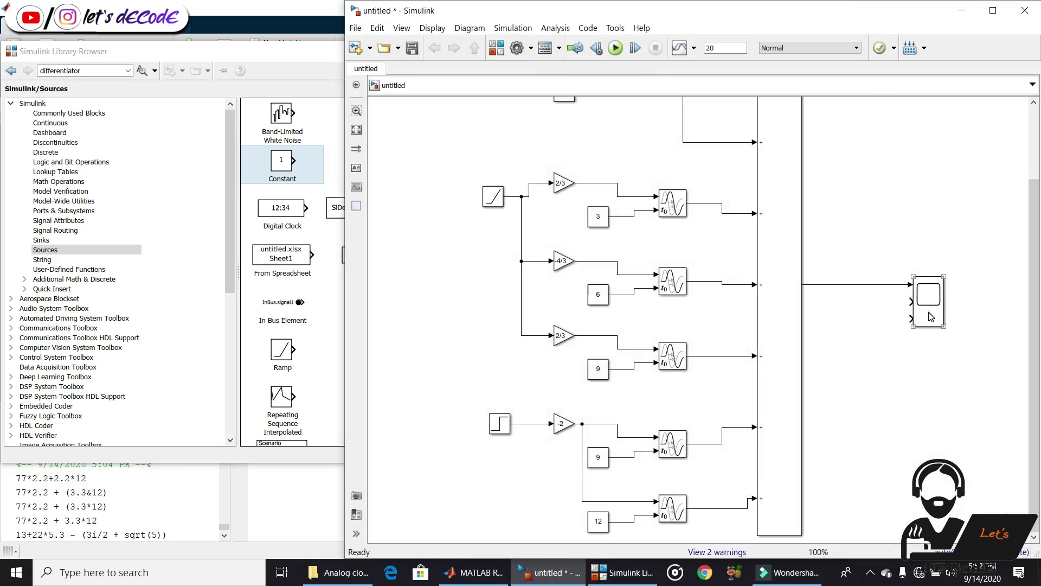
{"action": "double_click", "coordinate": [931, 316]}
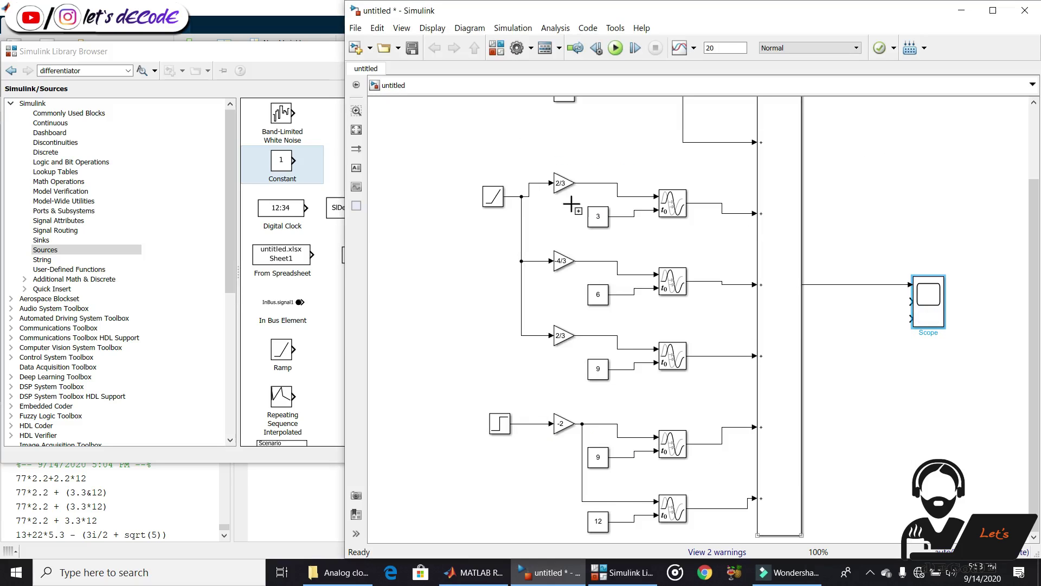
{"action": "left_click", "coordinate": [356, 111]}
{"action": "left_click", "coordinate": [357, 131]}
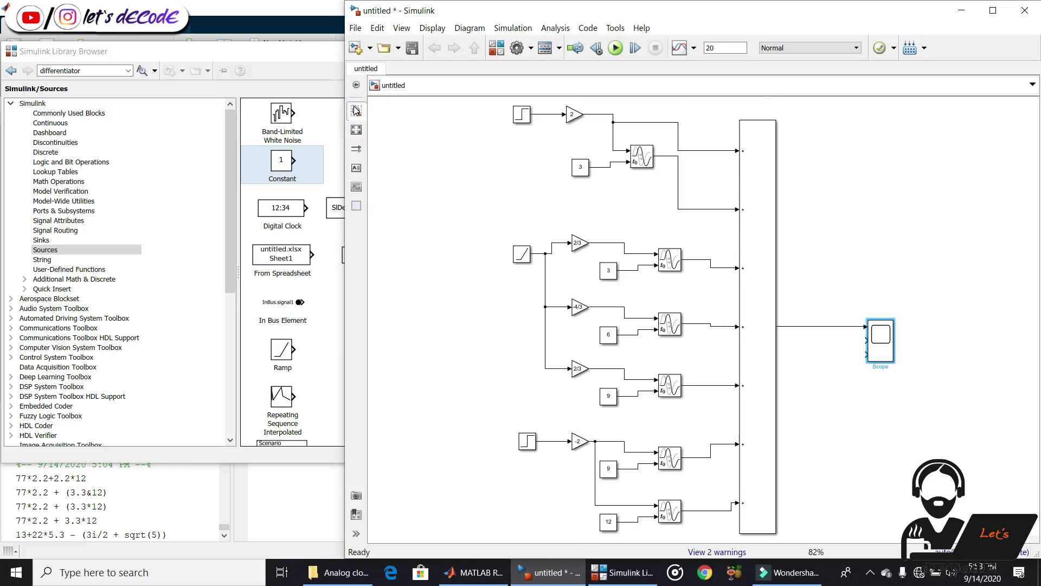
{"action": "left_click", "coordinate": [486, 183]}
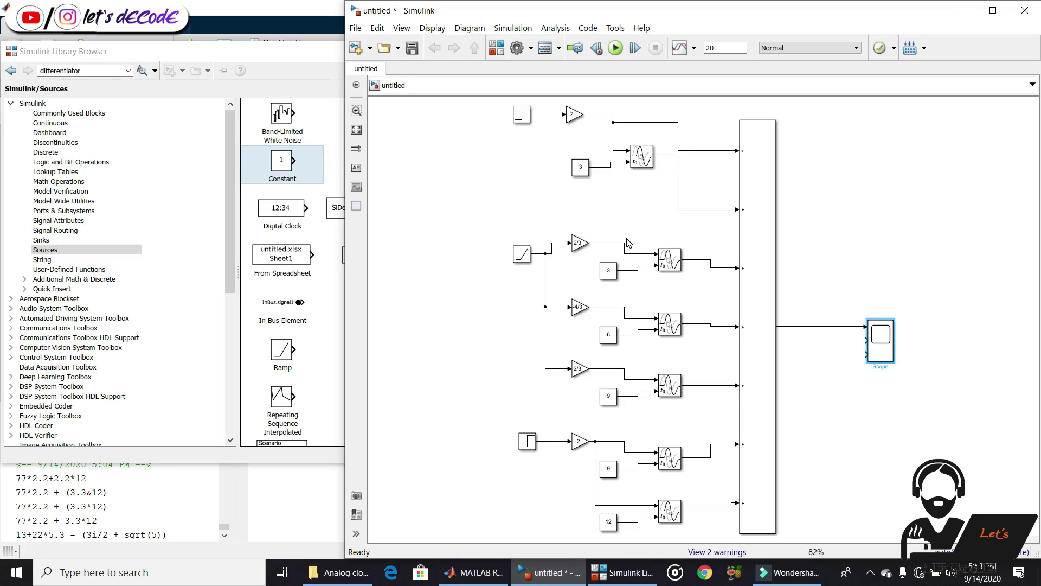